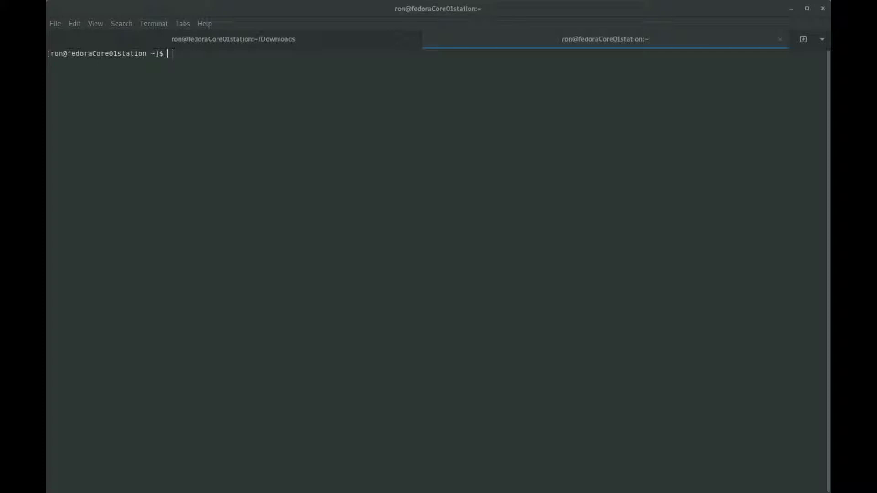
- Run ssh-keygen for a 4096-bit RSA key pair saved as ~/.ssh/id_rsa-AZ
click(724, 12)
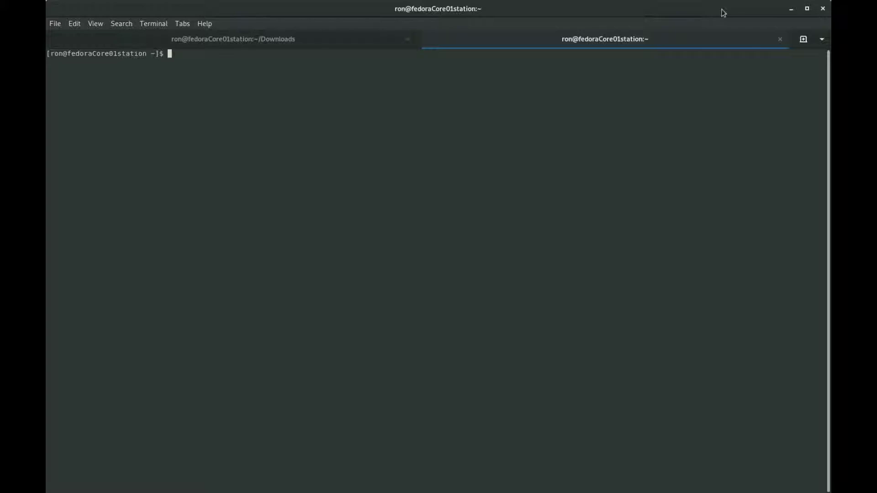
text(ssh-kei)
key(BackSpace)
text(ygen)
text(-b 4096)
text(-t rsa -f)
text(id_rsa-AZ)
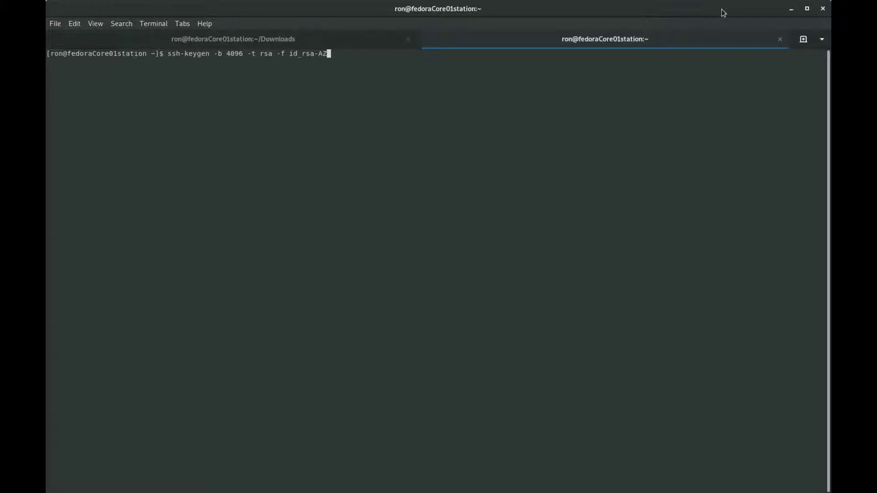
key(BackSpace)
key(BackSpace)
key(BackSpace)
key(BackSpace)
key(BackSpace)
key(BackSpace)
key(BackSpace)
key(BackSpace)
key(BackSpace)
text(~/.ssh/id_rsa-AZ)
key(Return)
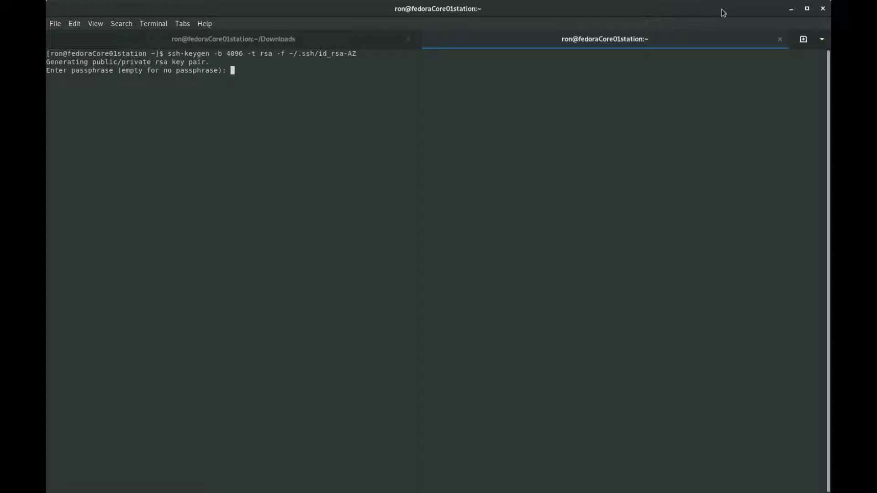
- Leave the new key's passphrase empty and list the contents of ~/.ssh/ with ls -lth
key(Return)
key(Return)
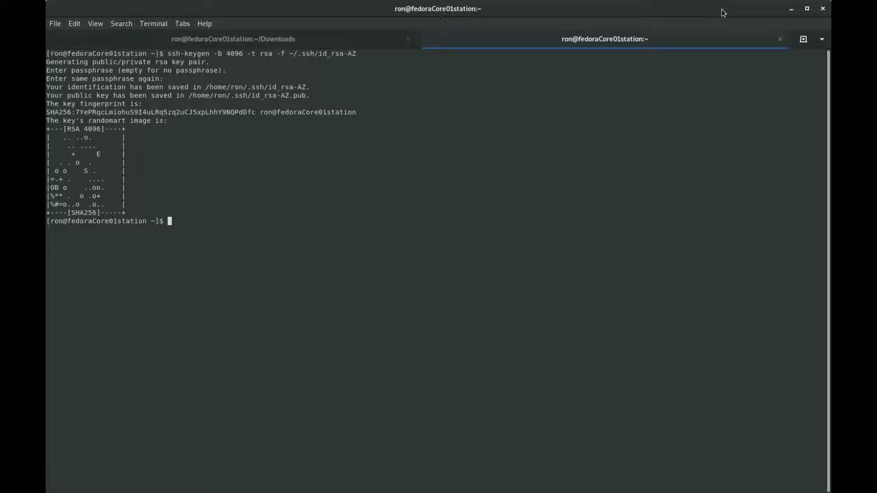
text(ls -lth ~/.ssh/)
key(Return)
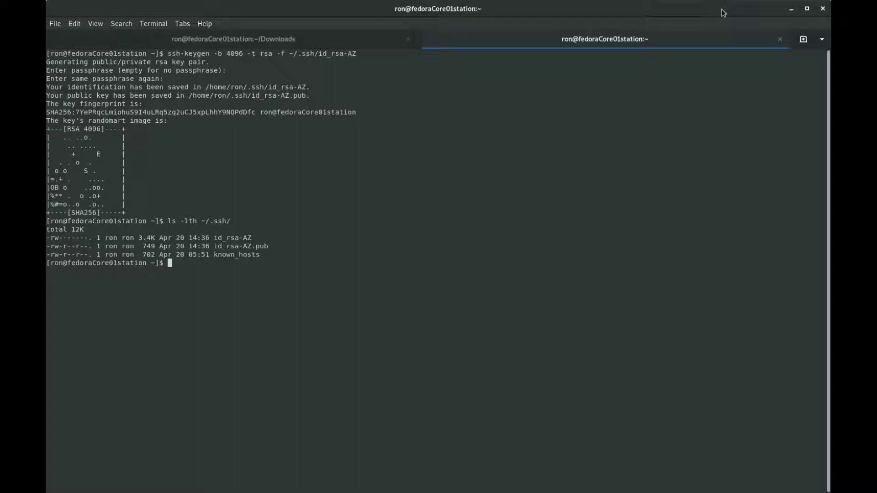
- Copy the public key file ~/.ssh/id_rsa-AZ.pub to the clipboard with pbcopy
text(pbcopy < ~/,)
key(BackSpace)
text(.ssh.)
key(BackSpace)
text(/id)
text(sa-AZ.pub)
key(Return)
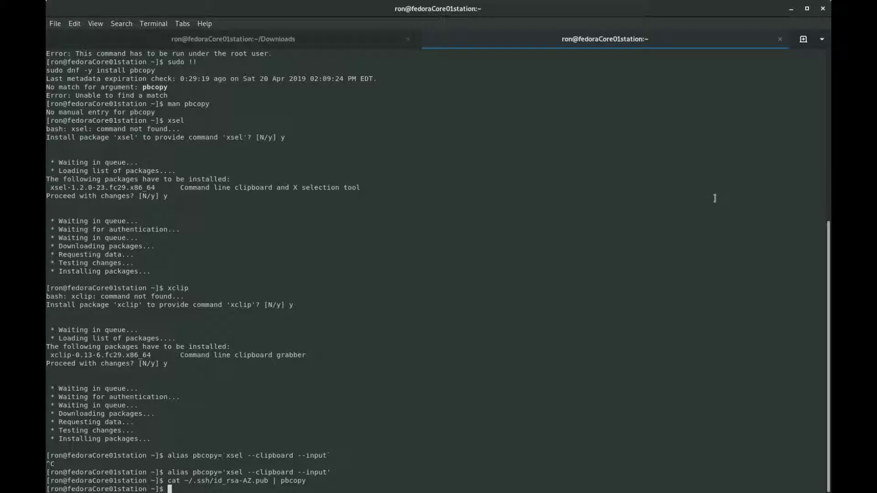
- Switch to the Azure portal in the browser and start adding a new virtual machine from the virtual machines list
key(alt+Tab)
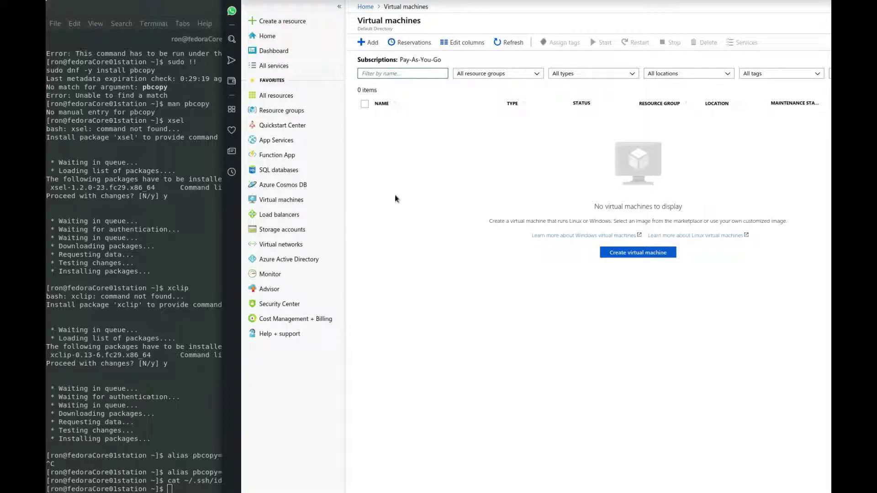
click(272, 37)
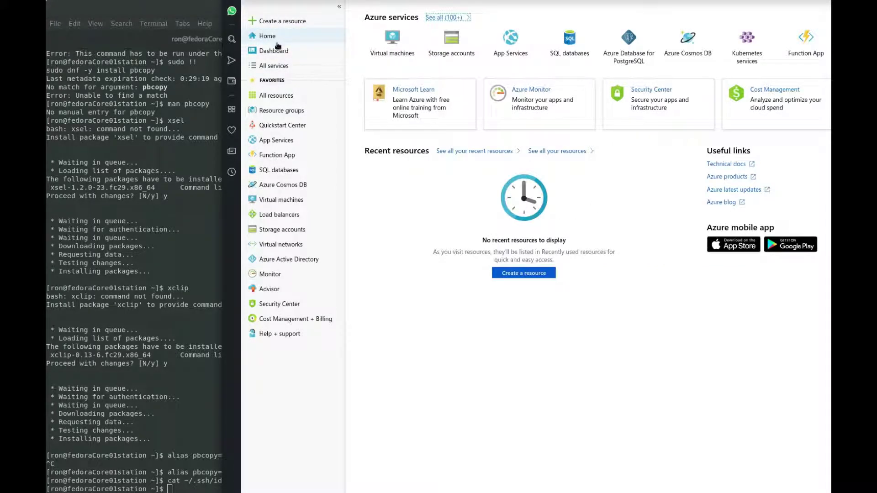
click(281, 53)
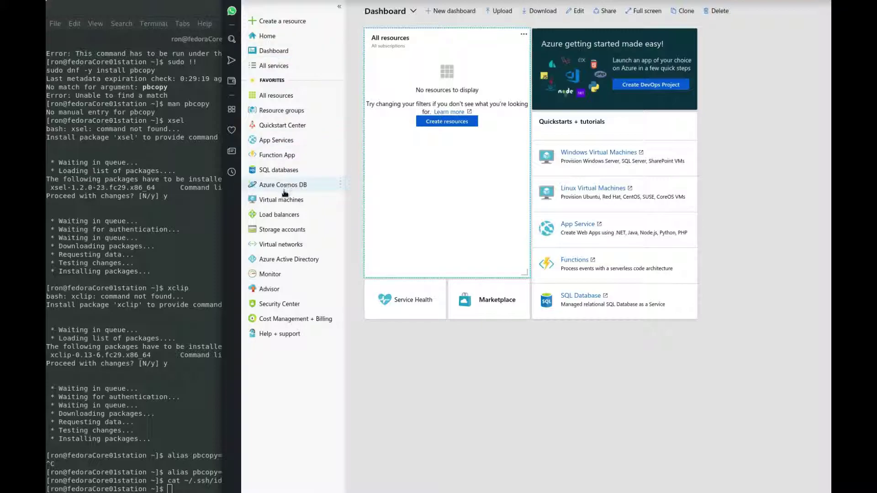
click(291, 201)
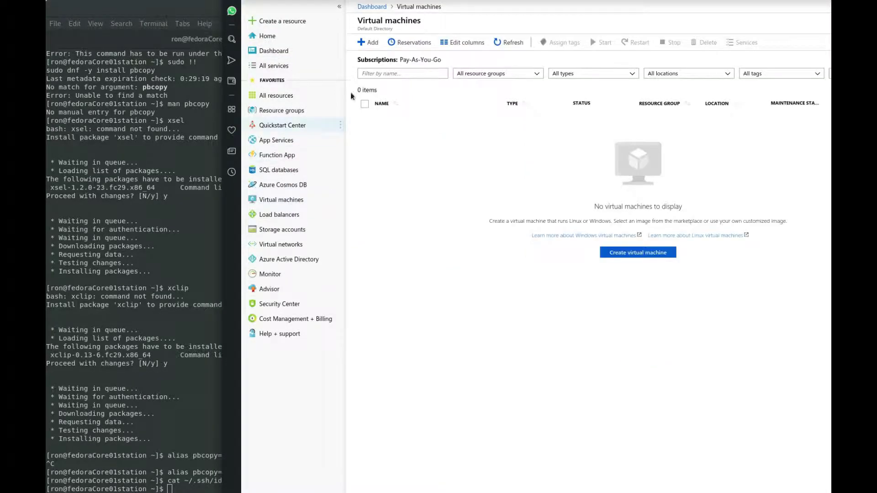
click(372, 43)
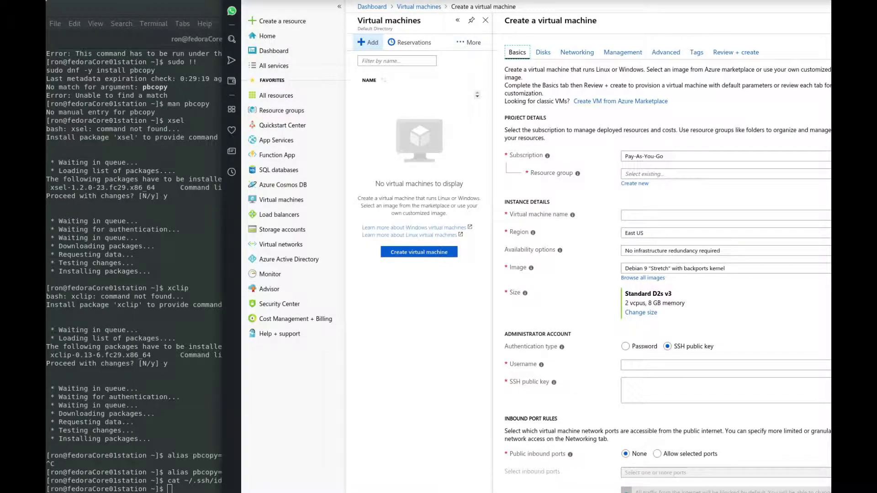
- Create a new resource group named coeresg01 for the virtual machine
click(640, 185)
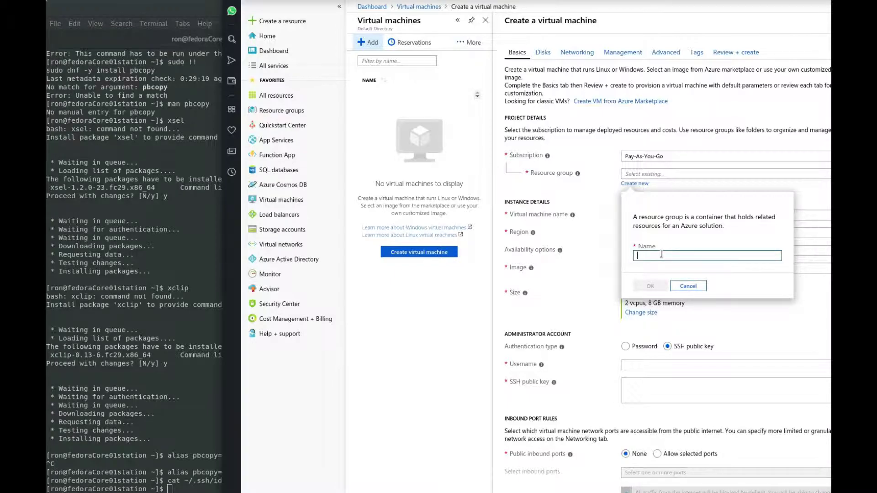
text(coereg)
key(BackSpace)
text(sg01)
click(651, 285)
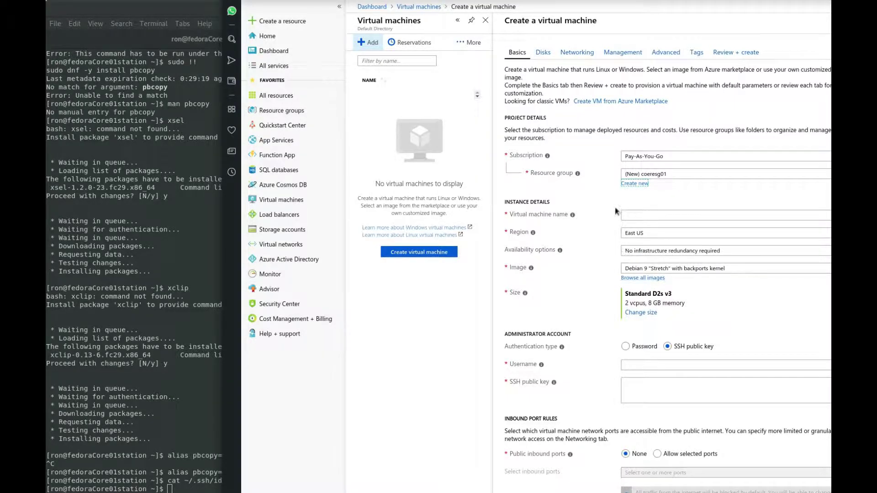
- Name the virtual machine bitcoincore-node01 and choose the Ubuntu Server 16.04 LTS image
click(639, 213)
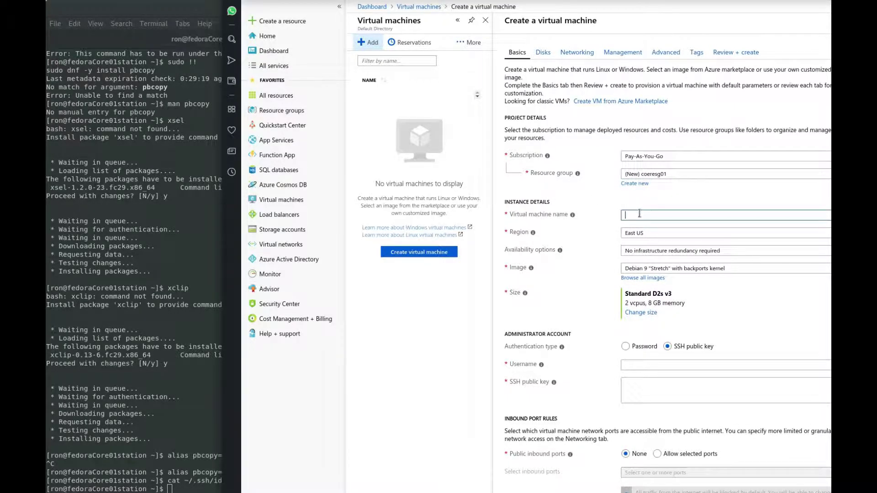
text(bitcoincore-node01)
click(677, 270)
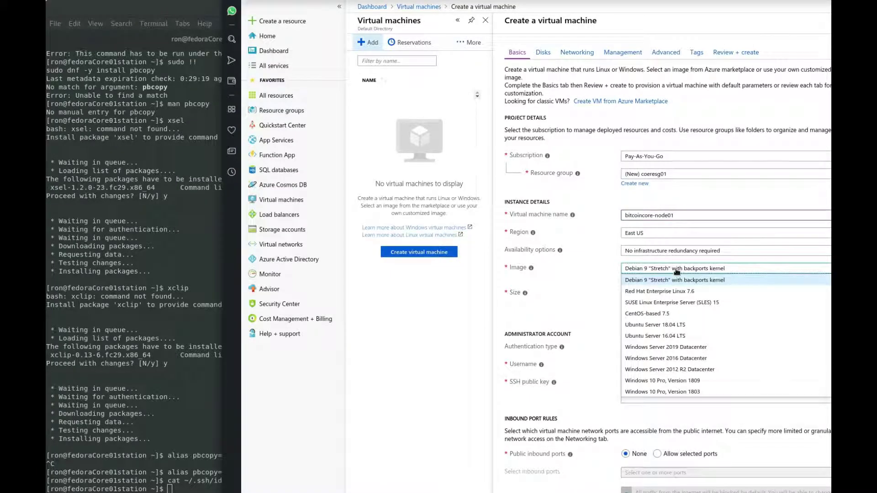
click(687, 337)
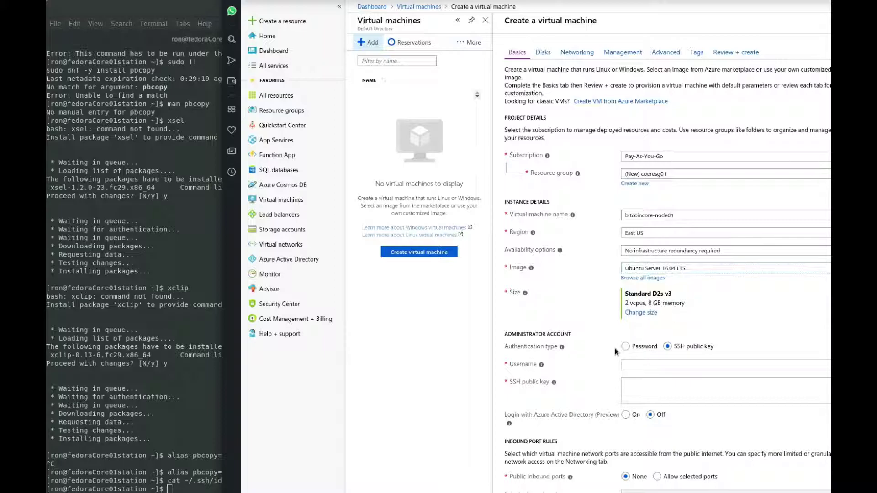
- Set up the administrator account with username bitcoin and the copied SSH public key, and allow selected public inbound ports
click(636, 364)
text(bitcoin)
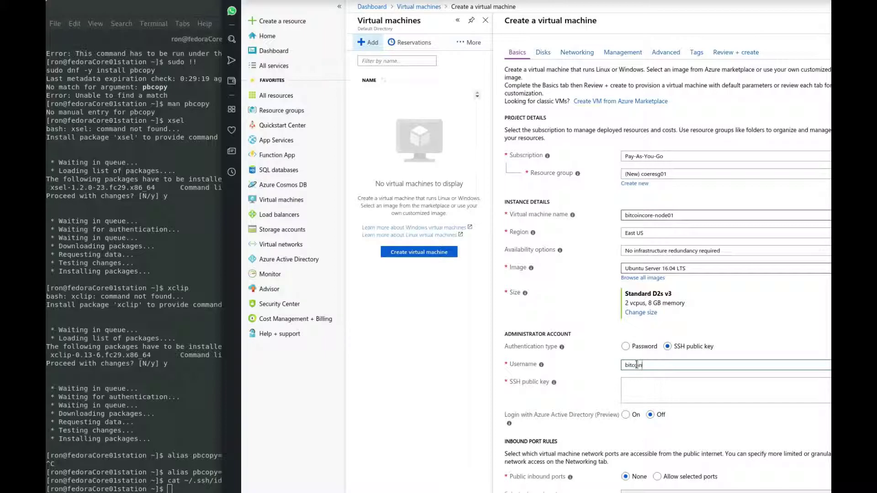
click(664, 388)
right_click(665, 389)
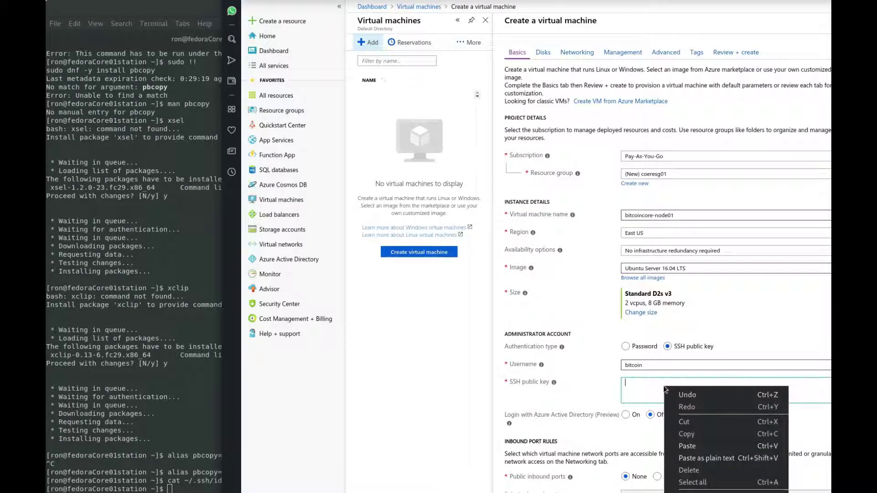
click(704, 458)
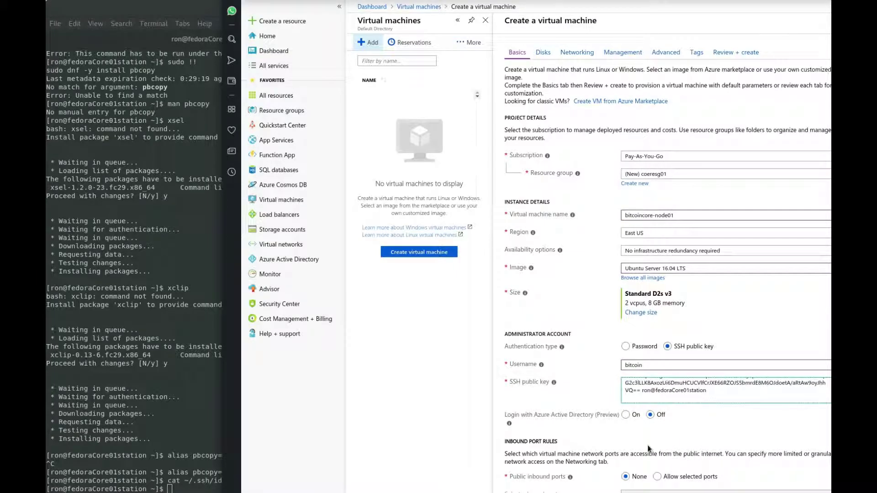
click(657, 477)
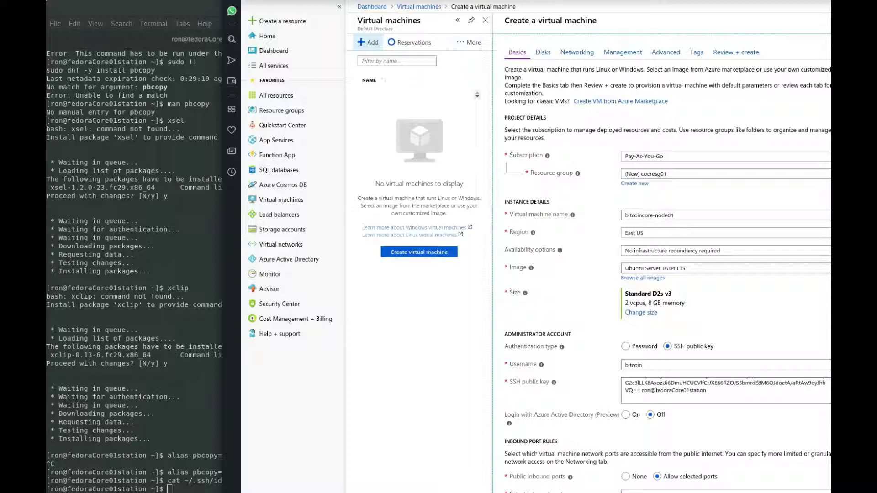
- Create and attach a new empty Standard SSD data disk and submit the virtual machine for deployment
click(543, 52)
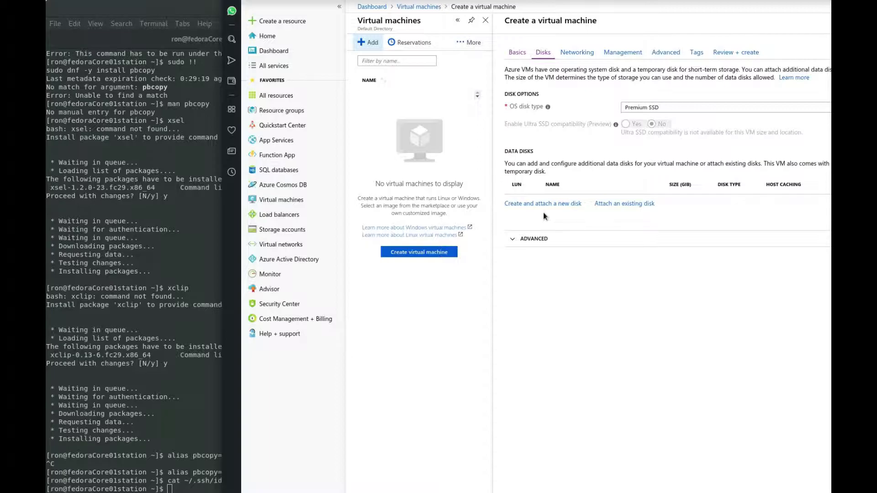
click(548, 207)
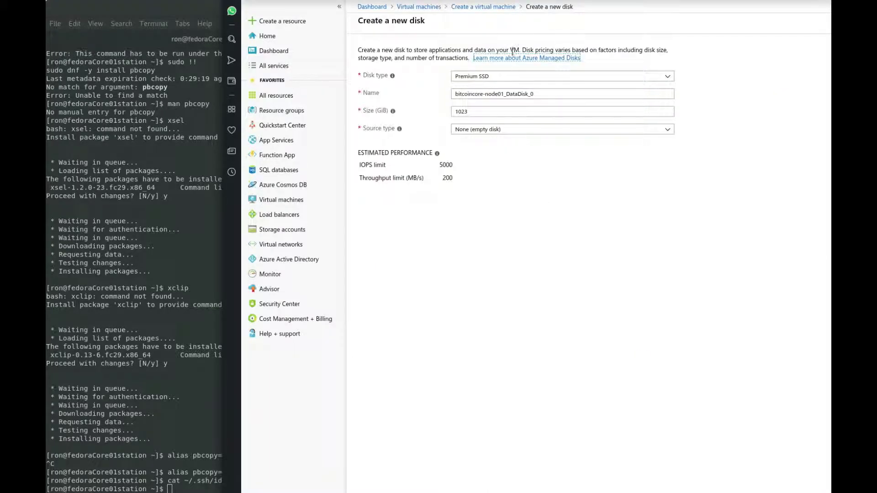
click(506, 77)
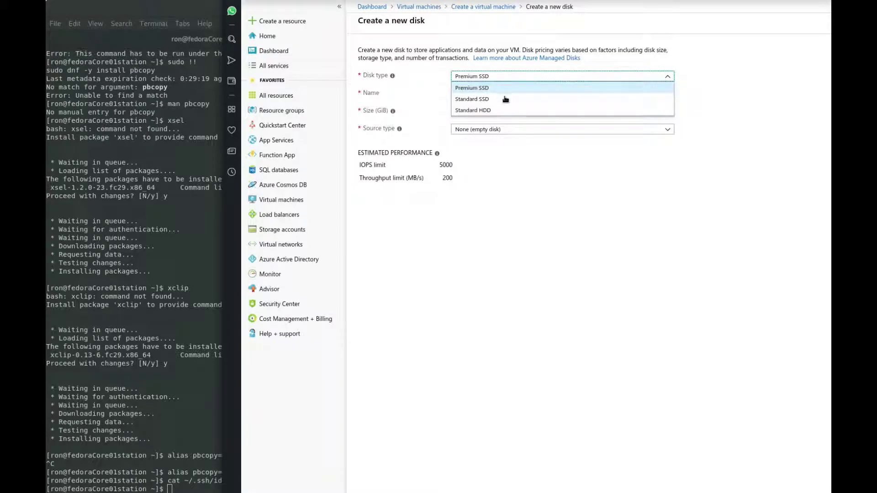
click(505, 99)
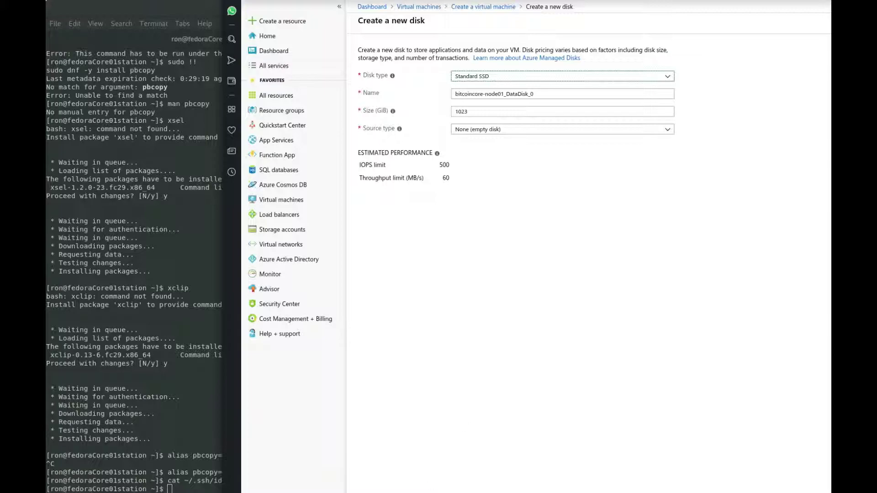
click(380, 492)
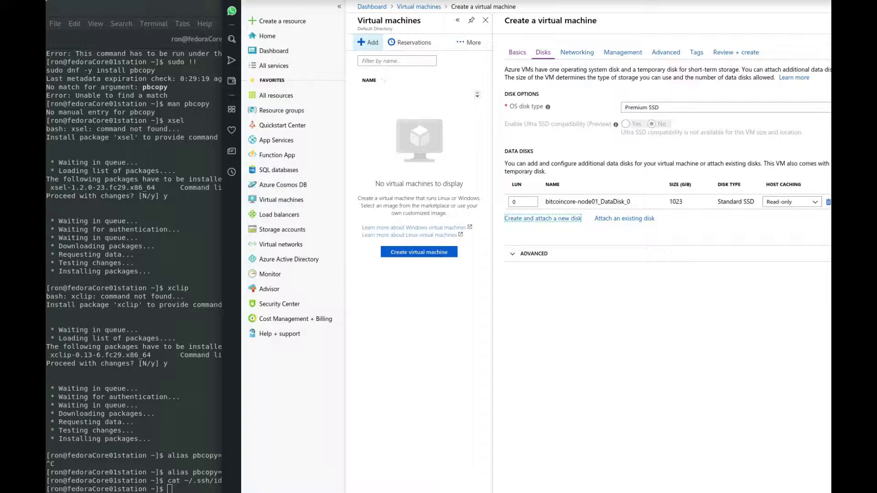
click(532, 492)
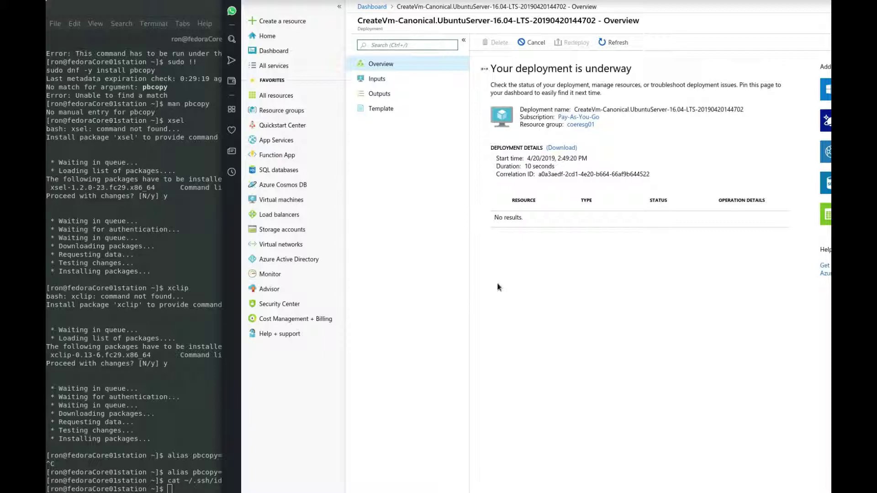
- Check the virtual machines list and the dashboard's resource overview for the new deployment, refreshing both and dismissing the Azure Advisor offer
click(292, 204)
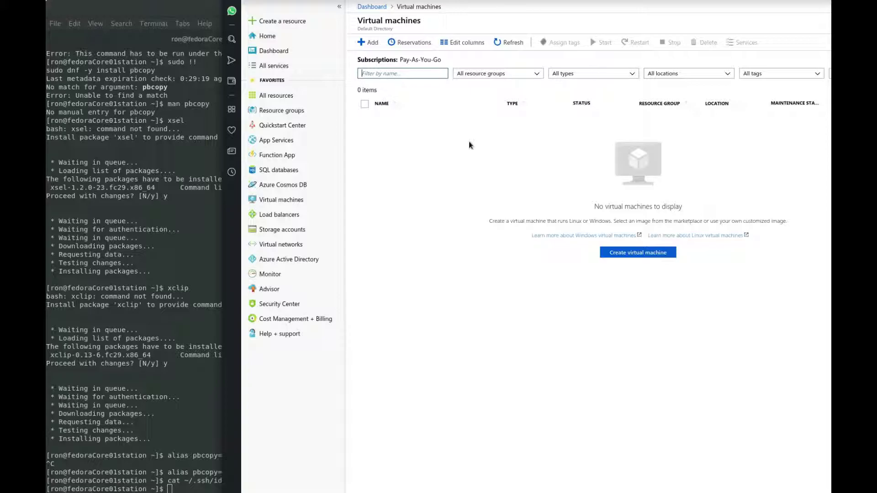
click(284, 54)
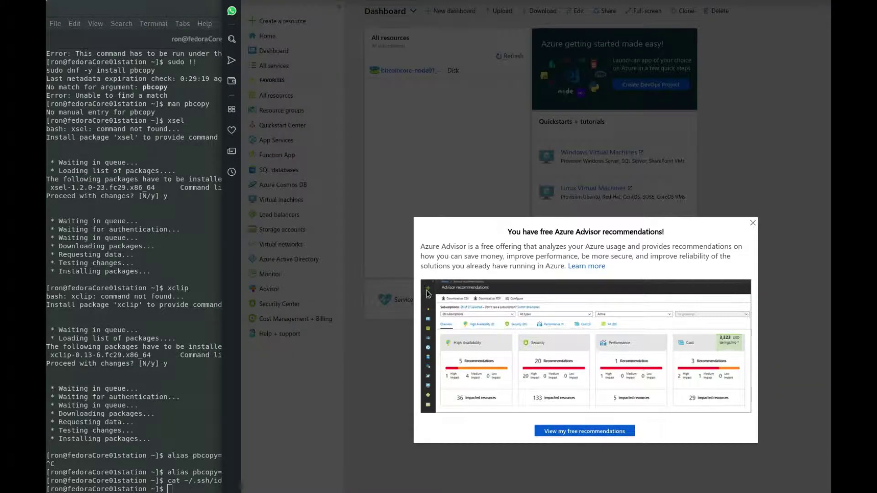
click(753, 223)
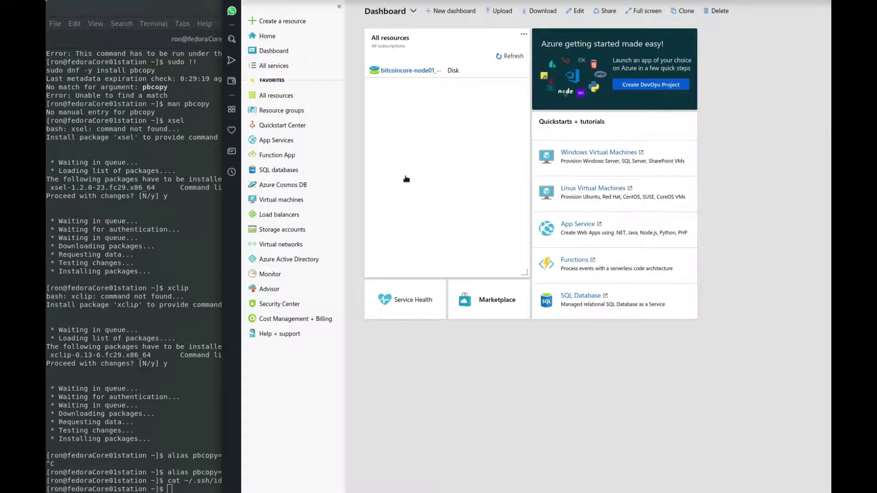
click(288, 202)
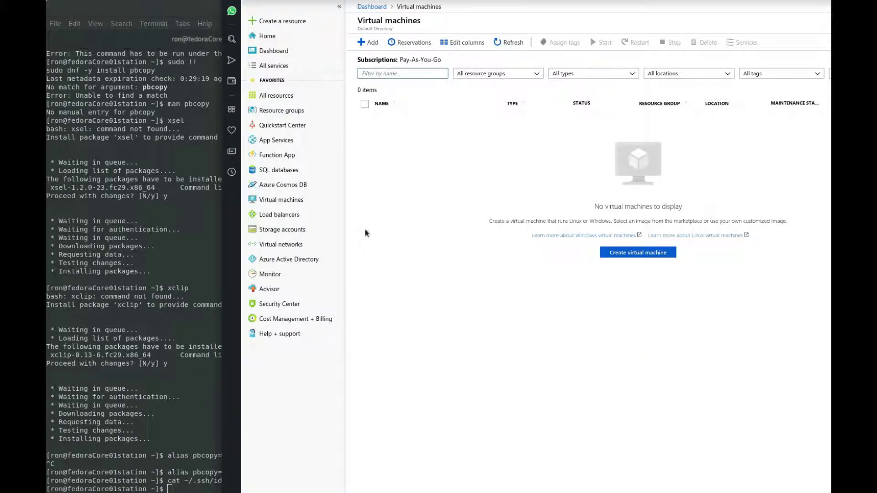
click(513, 44)
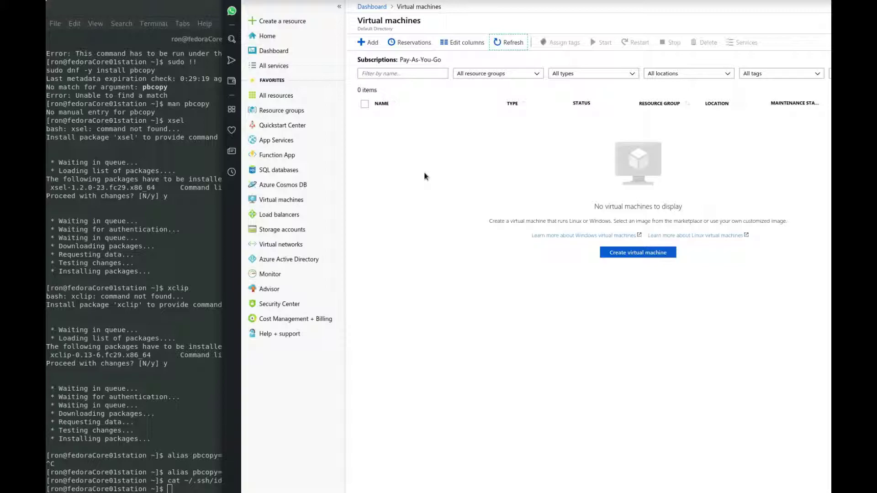
click(291, 52)
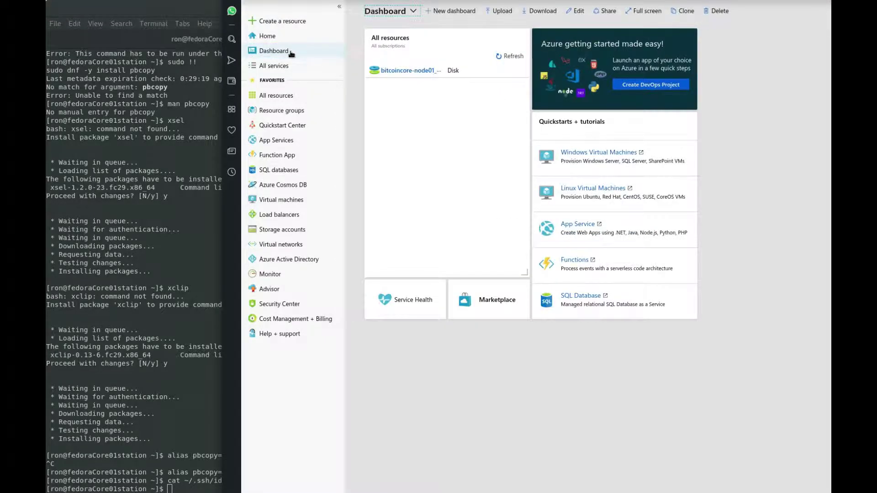
click(504, 58)
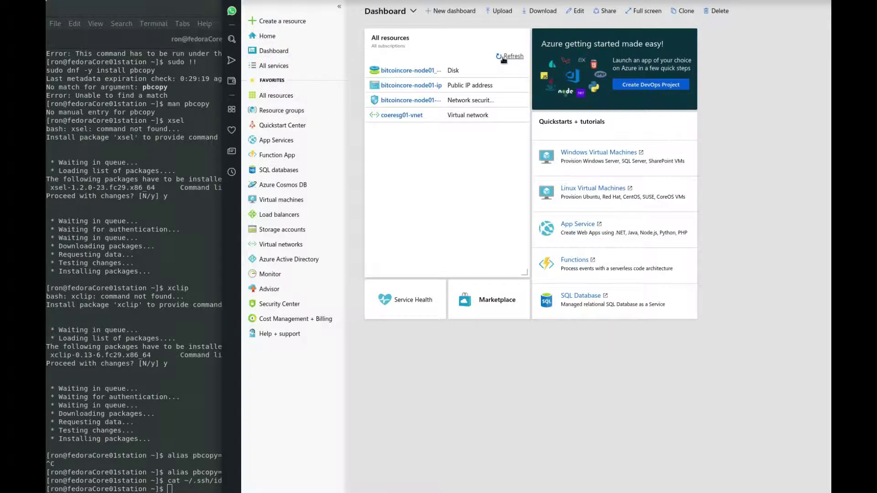
click(298, 201)
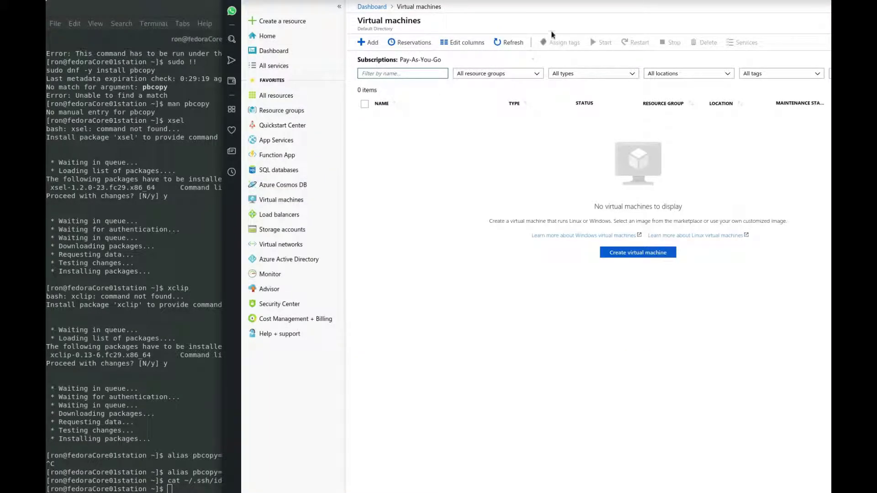
click(505, 42)
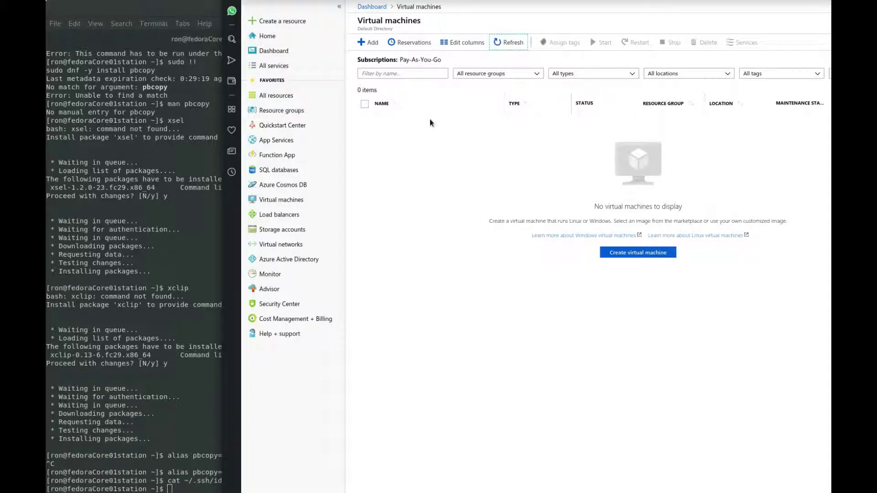
- Check the deployment's progress in the dashboard's resource overview and the virtual machines list, refreshing both
click(299, 52)
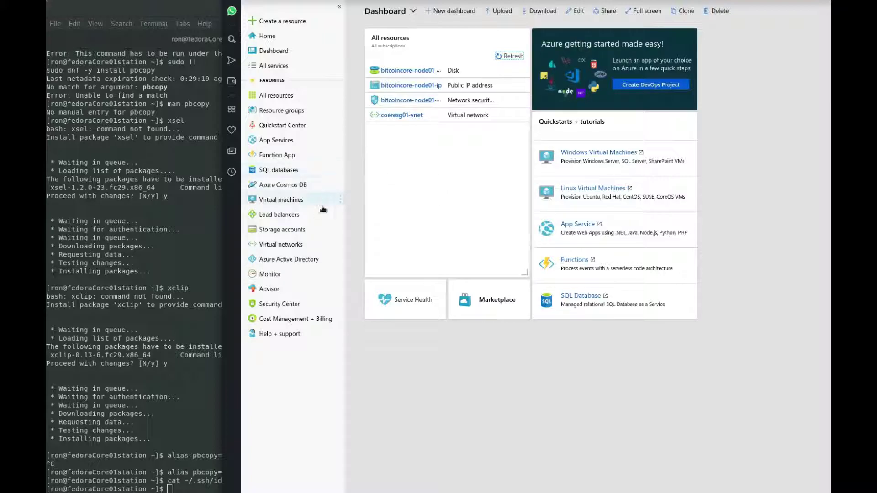
click(282, 244)
click(286, 200)
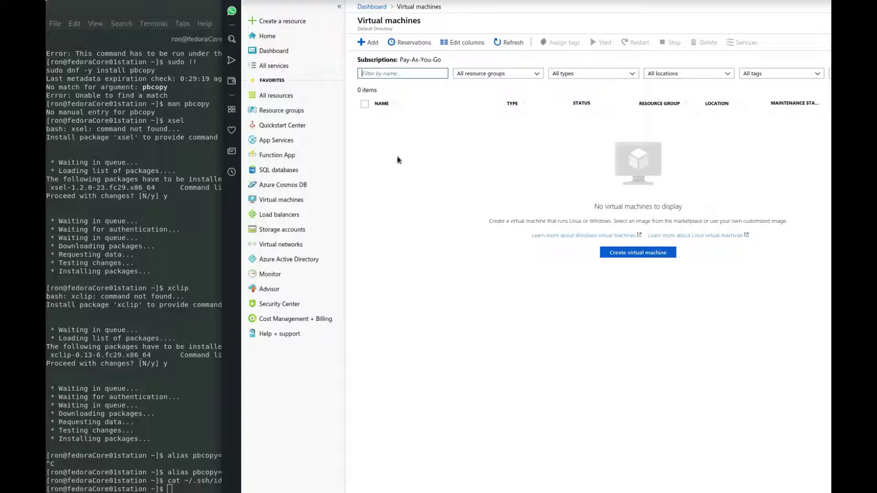
click(283, 55)
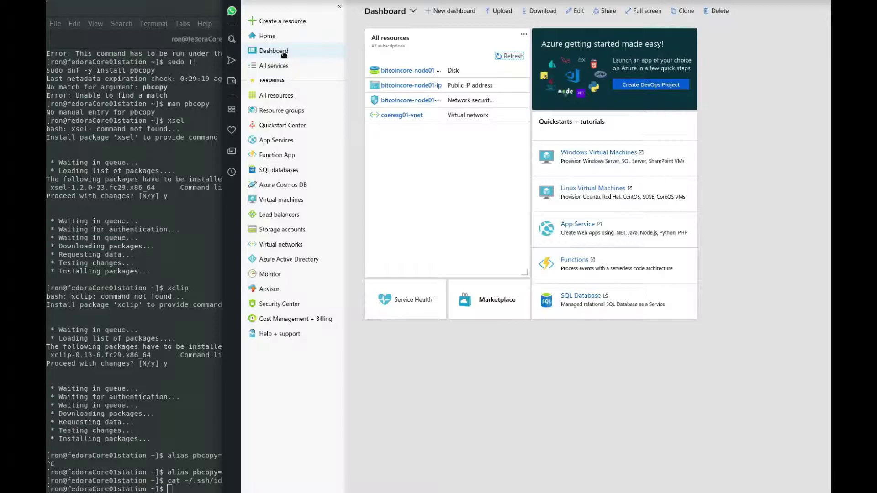
click(502, 56)
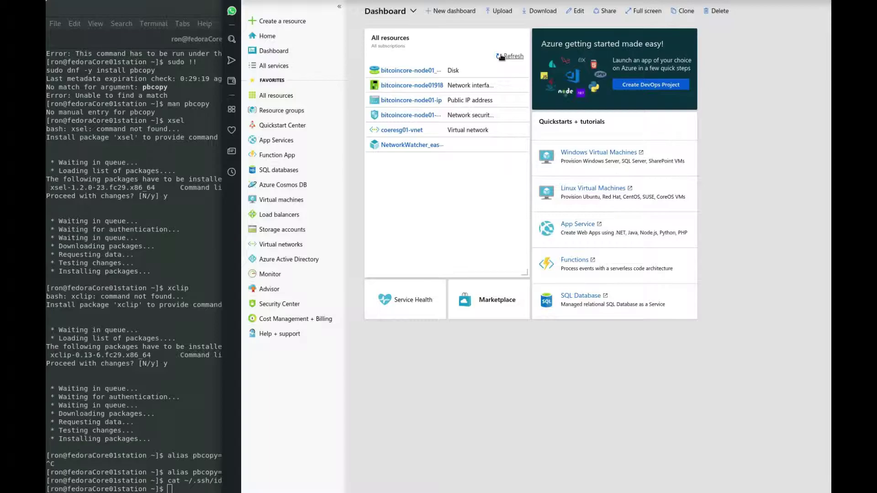
click(288, 199)
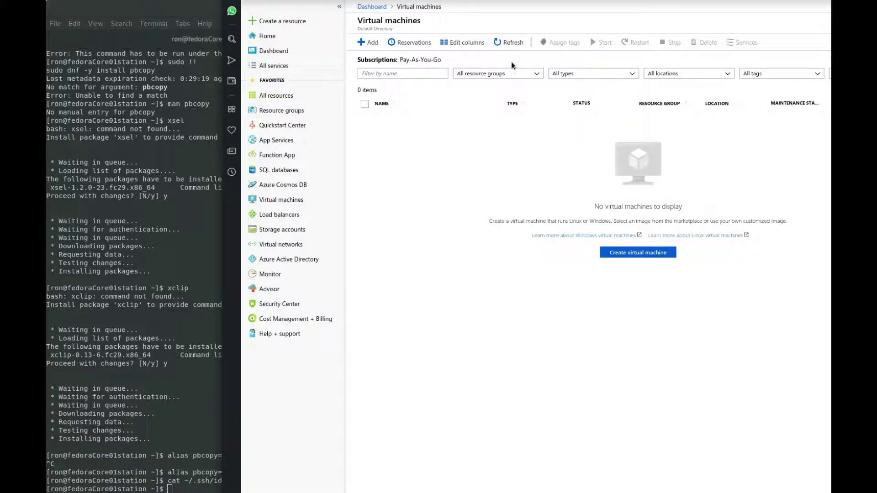
click(509, 44)
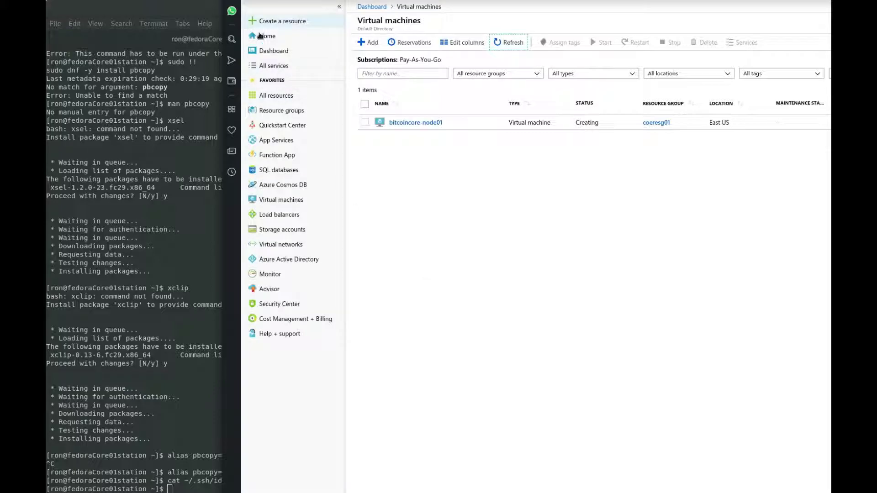
click(273, 51)
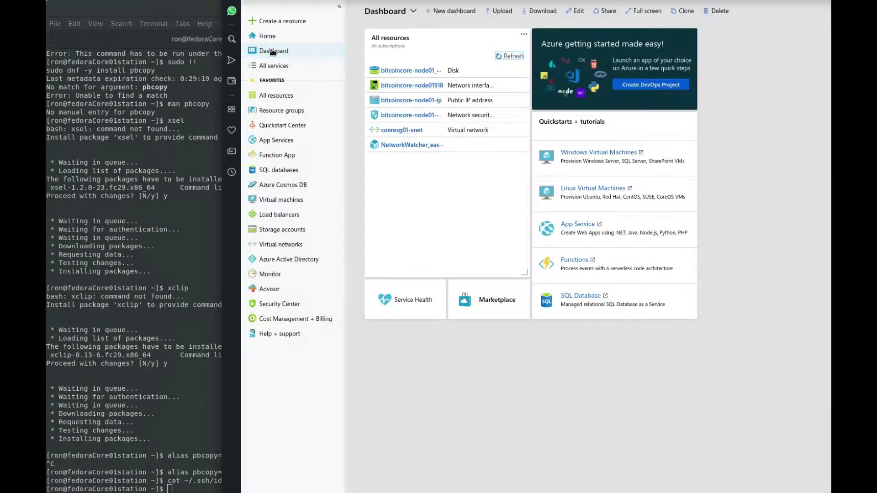
click(498, 56)
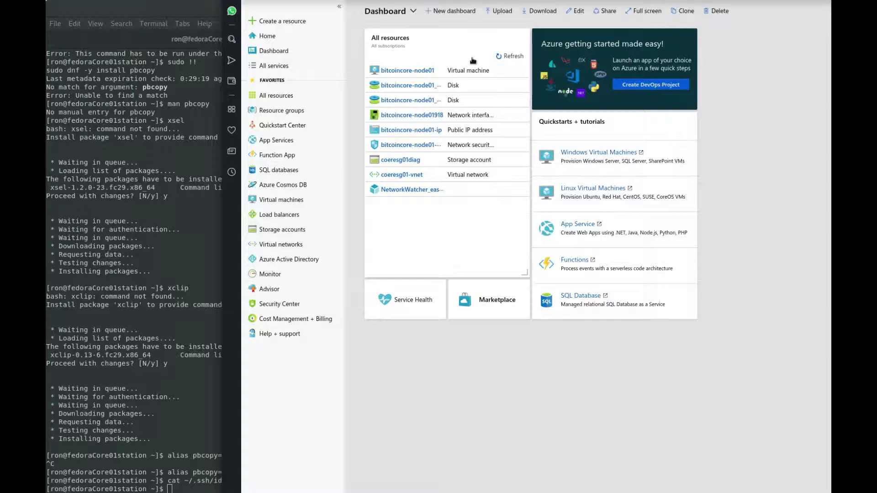
- Open the bitcoincore-node01 virtual machine's overview and copy its public IP address
click(284, 202)
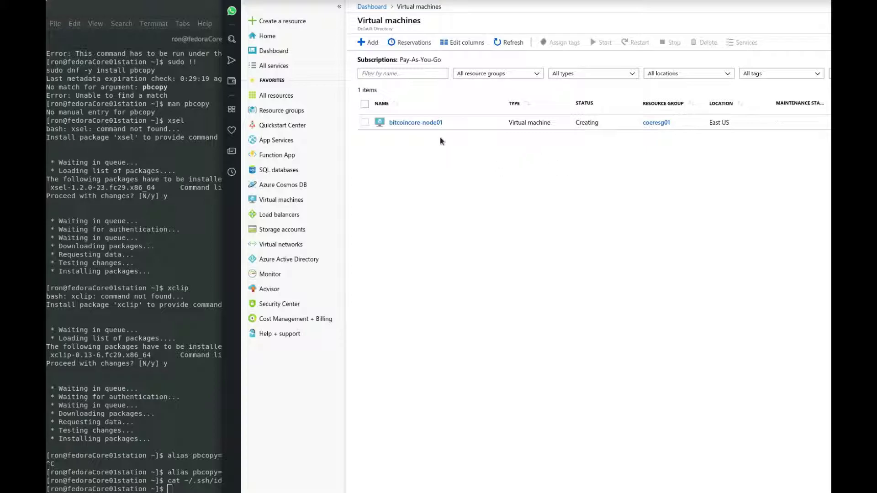
click(431, 123)
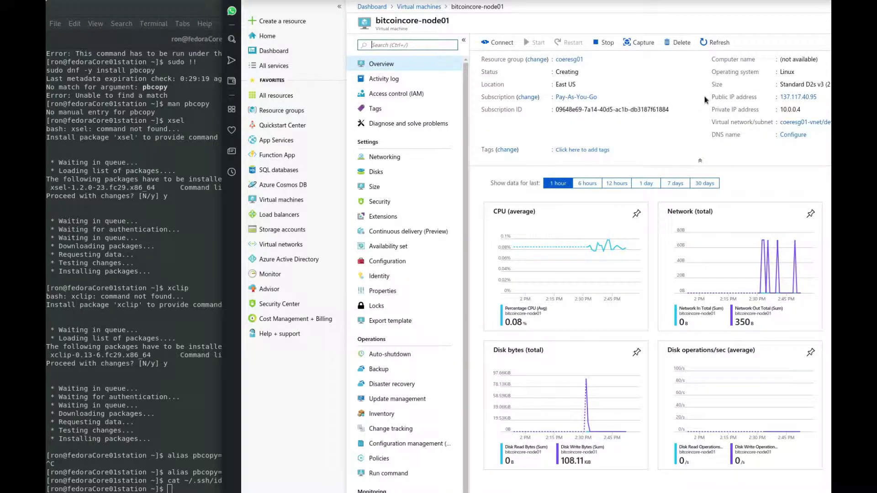
mouse_move(793, 98)
click(822, 98)
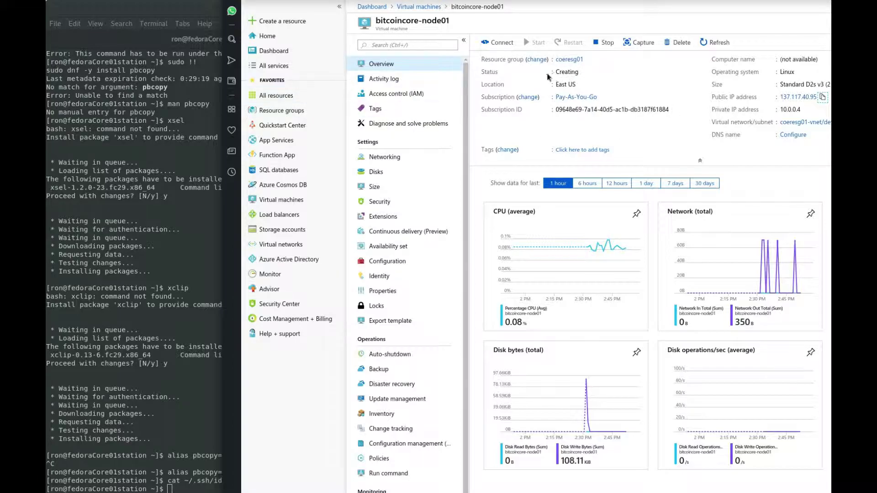
- Switch to the terminal and list the files in ~/.ssh/ in long format, sorted by time, with human-readable sizes
double_click(147, 12)
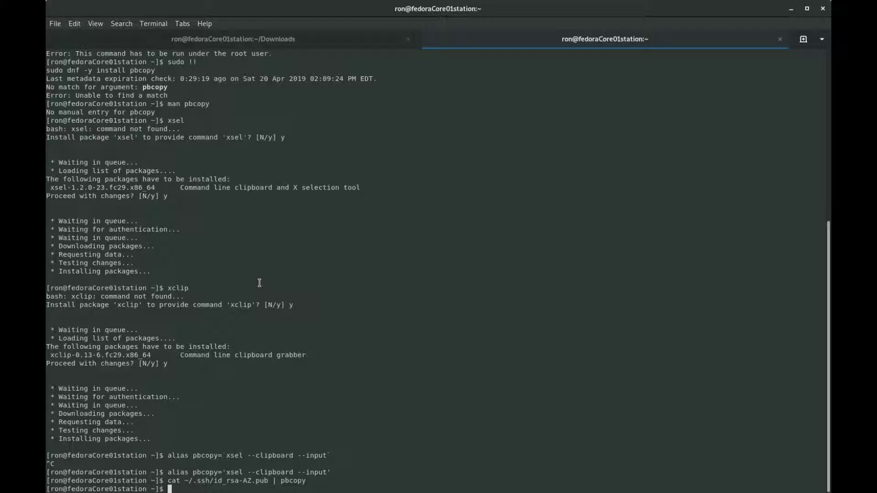
text(ls -lth ~/.ssh/)
key(Return)
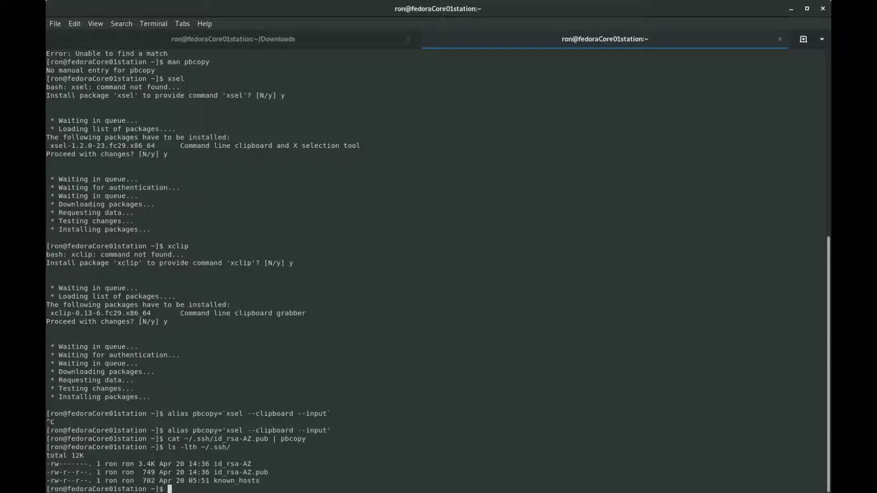
- Create ~/.ssh/config in vi with Host and Hostname lines that both point to the copied IP address 137.117.40.95
text(vi ~/.ssh/config)
key(Return)
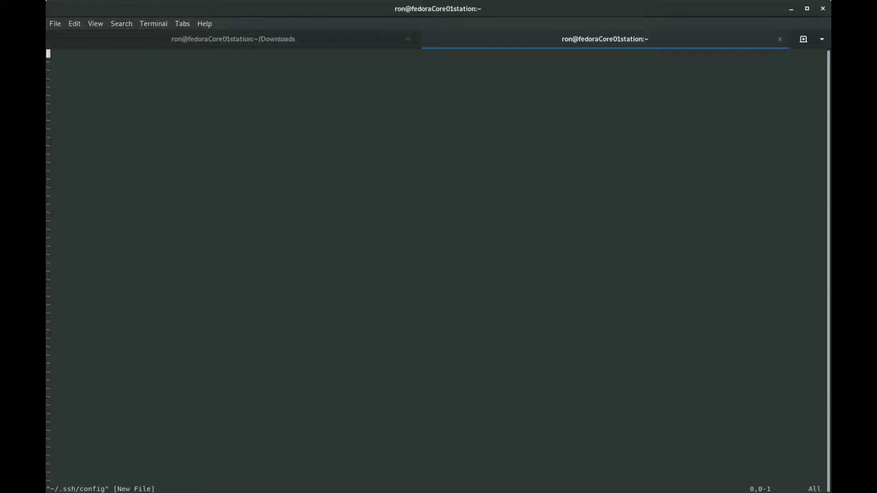
text(iHost)
key(Tab)
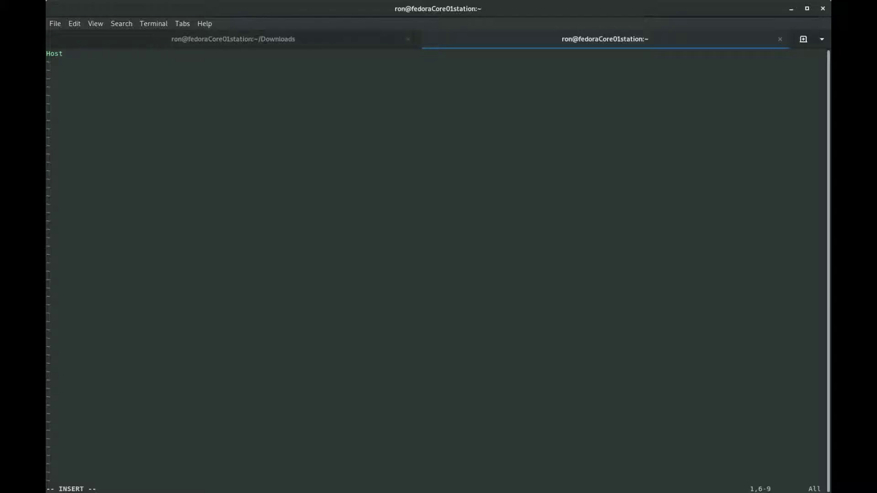
key(ctrl+v)
key(Escape)
key(BackSpace)
key(ctrl+shift+v)
key(Return)
key(Tab)
text(Host)
key(ctrl+shift+v)
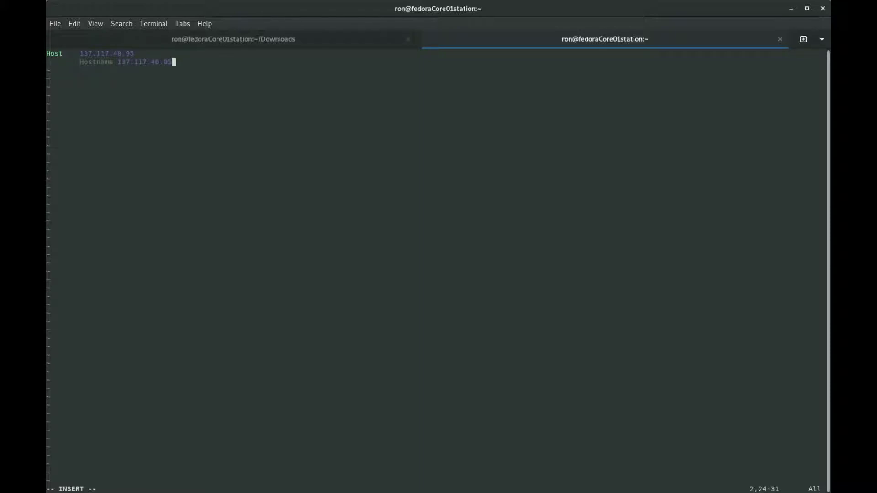
- Add an indented IdentityFile line pointing to ~/.ssh/id_rsa-AZ below the Hostname line
key(Return)
key(Tab)
text(IdentityFile ~/.ssh/id_rsa-AZ)
- Reduce the gap between Host and its IP address to a single space, and save and close the config file
key(Up)
key(Up)
key(Left)
key(Left)
key(Left)
key(Left)
key(Left)
key(Left)
key(Left)
key(Left)
key(Left)
key(Left)
key(Left)
key(Left)
key(Left)
key(BackSpace)
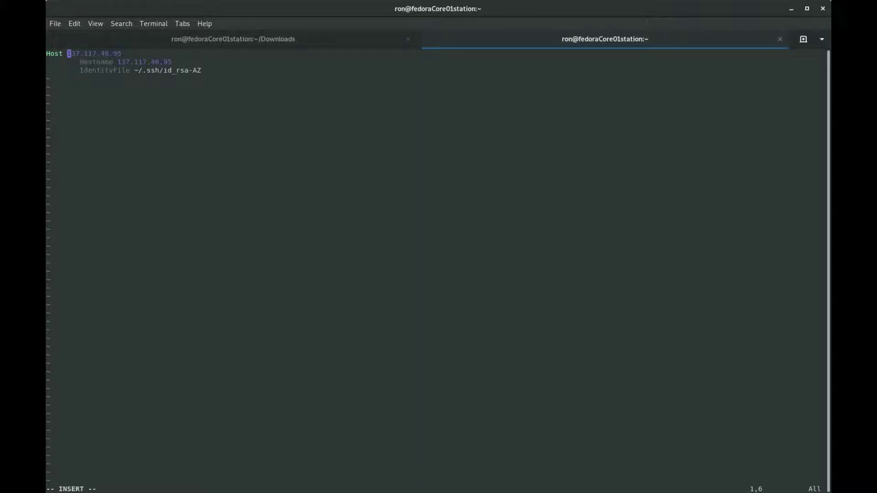
key(Down)
key(Down)
key(Escape)
text(:)
text(wq)
key(Return)
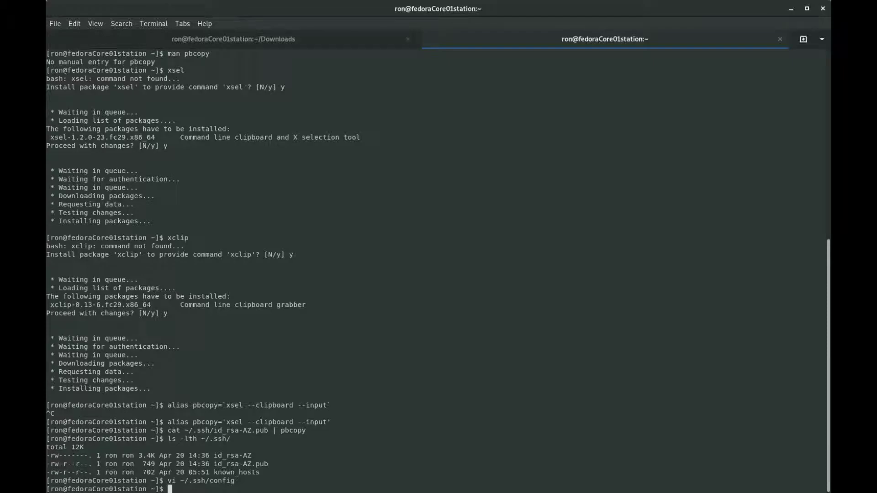
key(alt+Tab)
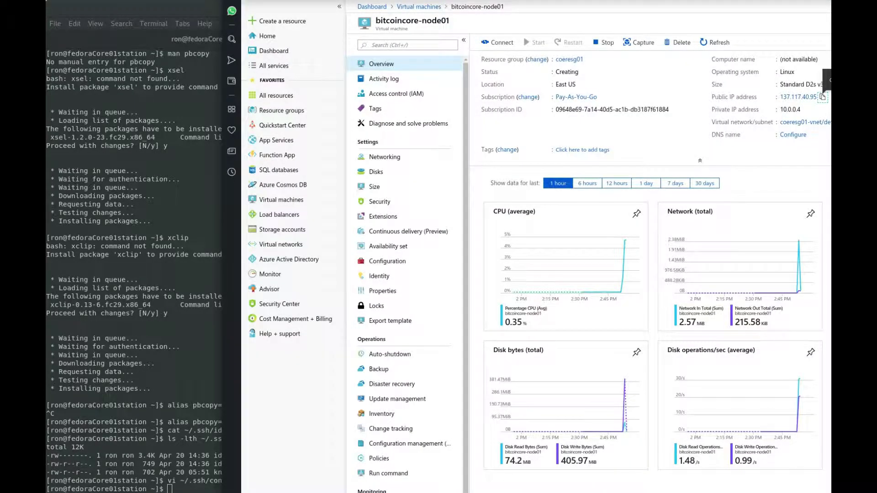
click(714, 45)
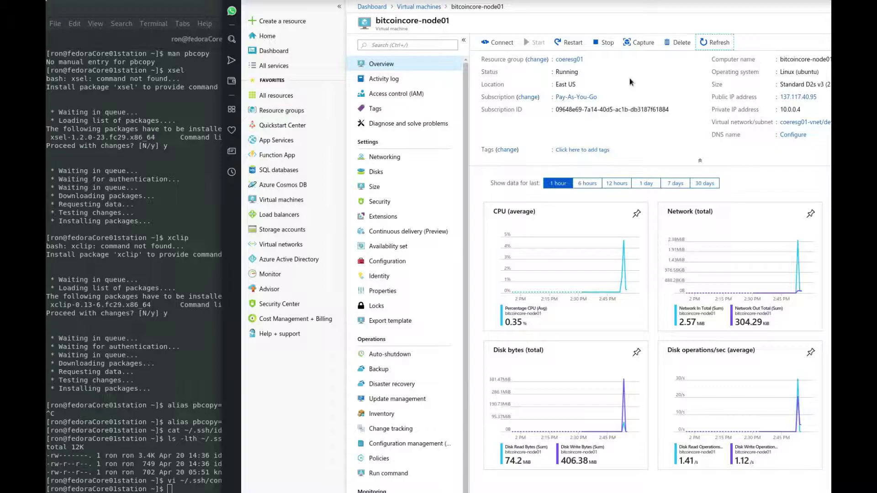
click(136, 10)
text(ssh bitcoin@)
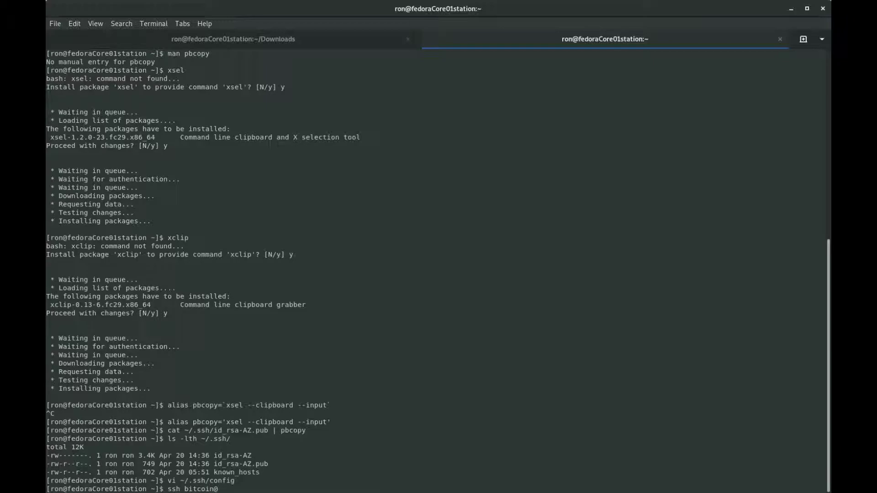
text(137.117.40.95)
key(Return)
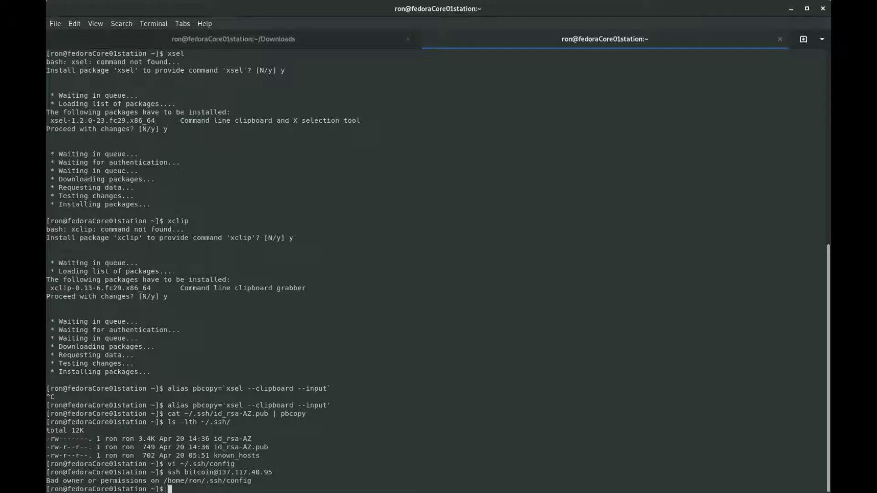
- List the file permissions in ~/.ssh and set those of ~/.ssh/config to 644
text(ls -lth ~/.ssh)
key(Return)
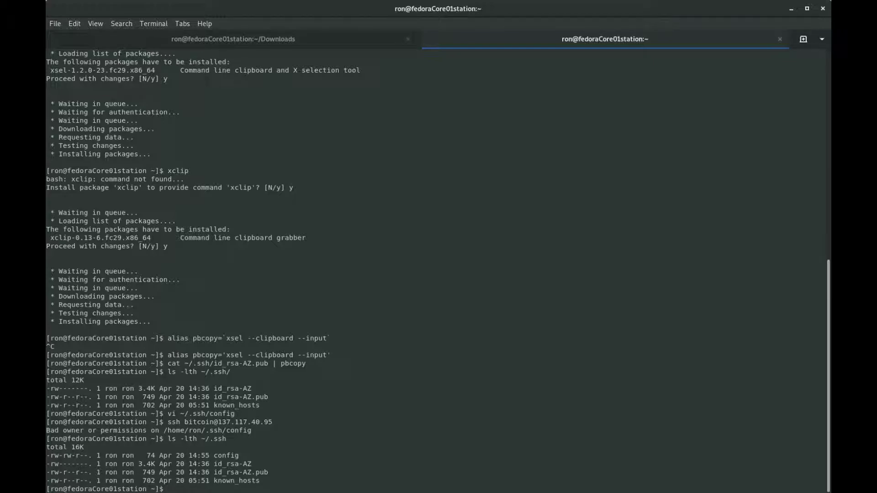
text(chmo)
text(d)
text( 600)
key(BackSpace)
key(BackSpace)
text(44 ~/.ssh/config)
key(Return)
key(Up)
key(Up)
key(Up)
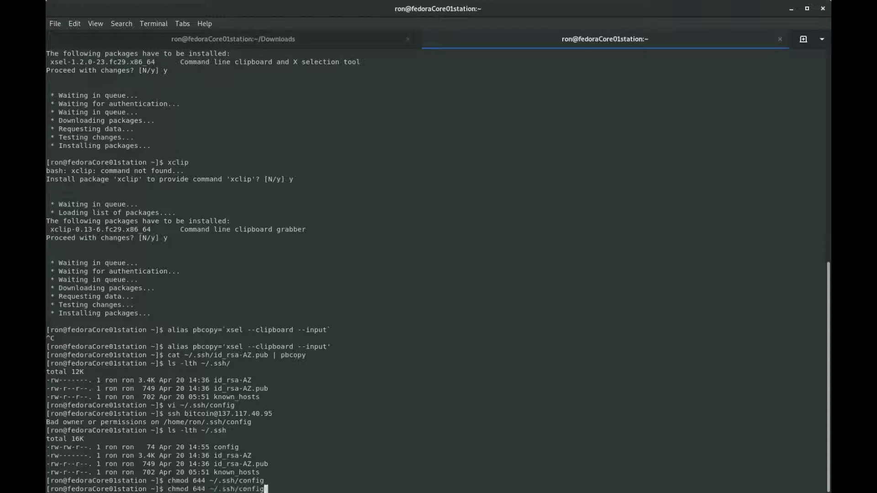
key(Return)
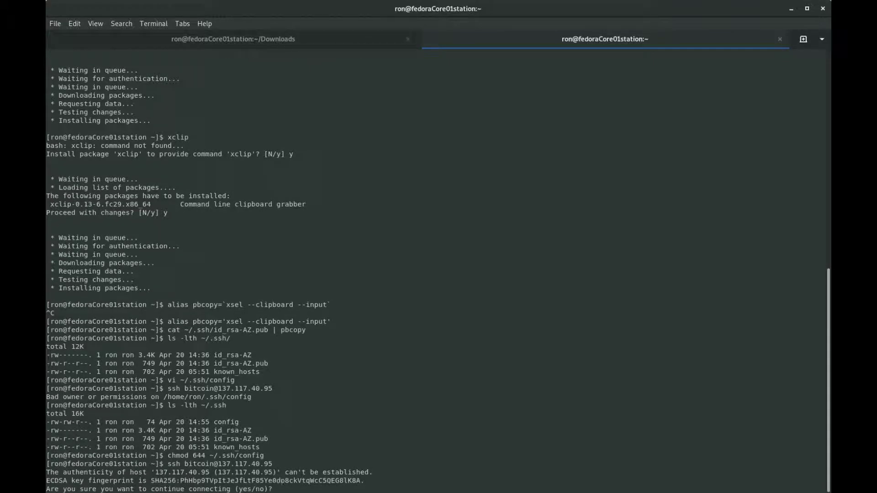
text(yes)
key(Return)
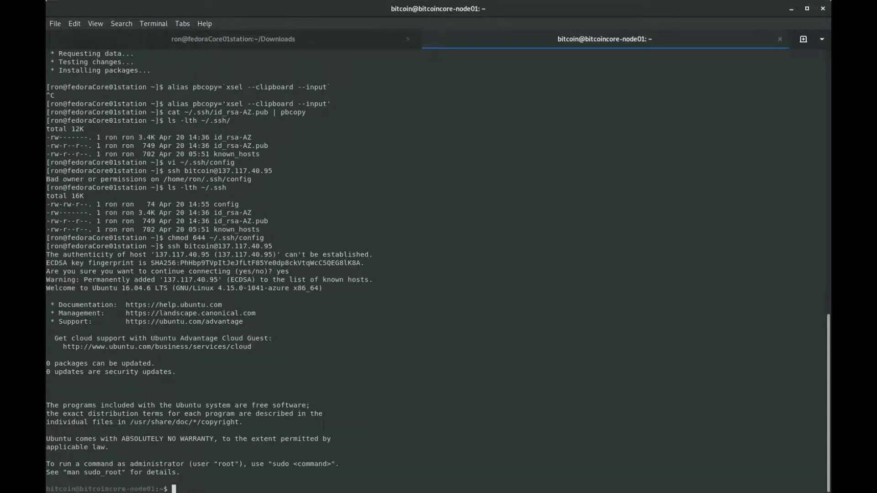
- Inspect the virtual machine's home directory, mounted filesystem usage and block devices using ls -lth, df -h and lsblk
text(ls -lth)
key(Return)
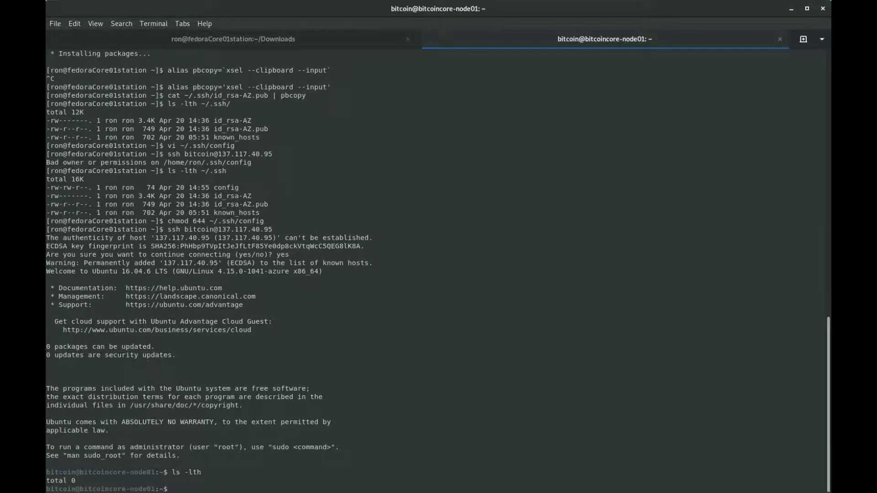
text(df -h)
key(Return)
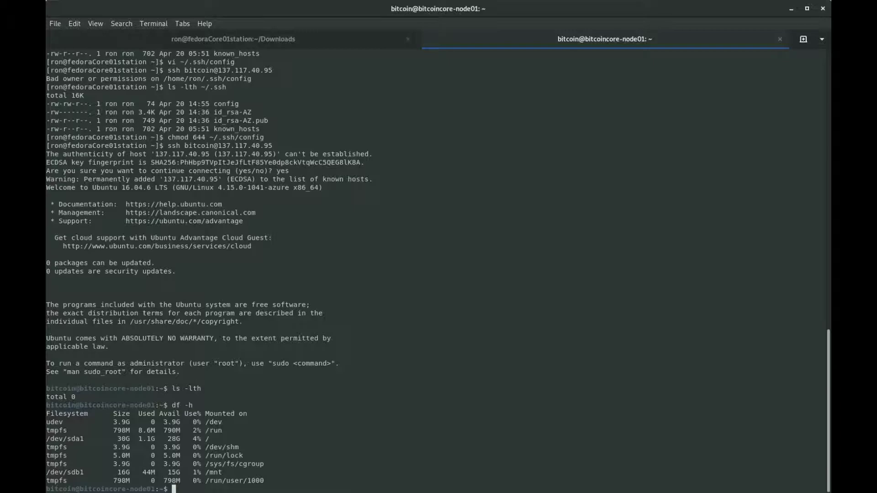
text(lsblk)
key(Return)
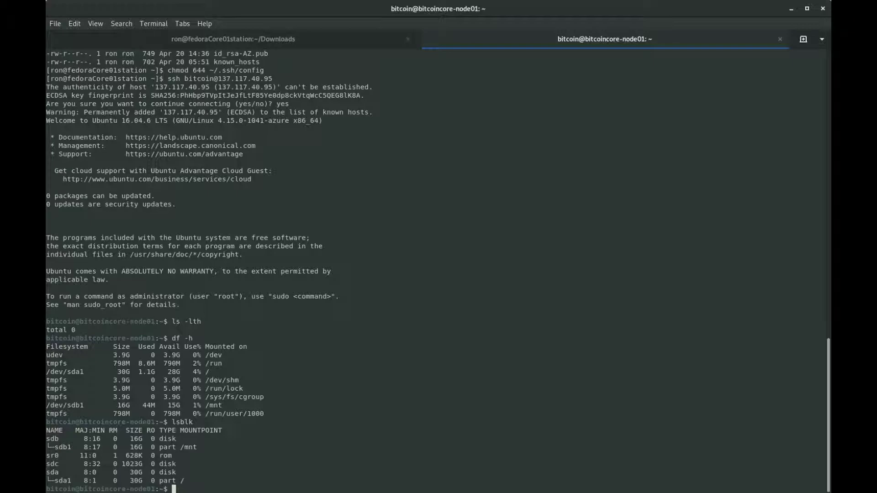
- Start fdisk with sudo on /dev/sdc and display its command help
text(sudo fdisk /dev/sdc)
key(Return)
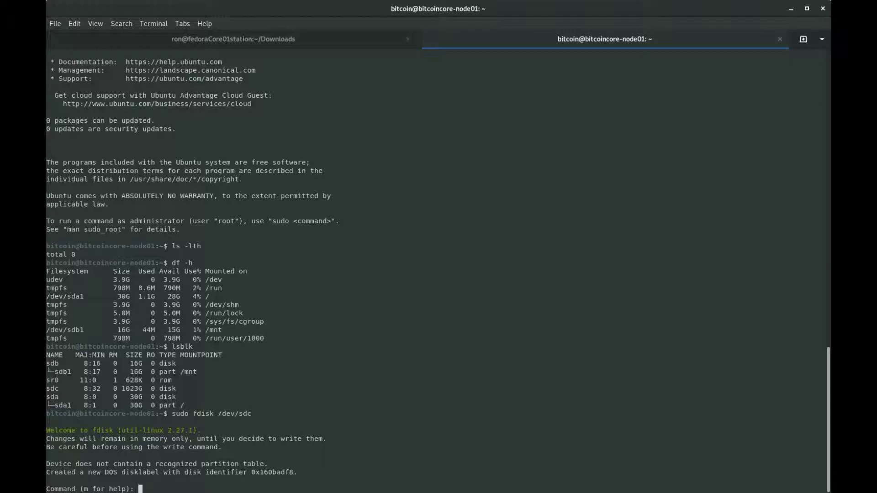
text(m)
key(Return)
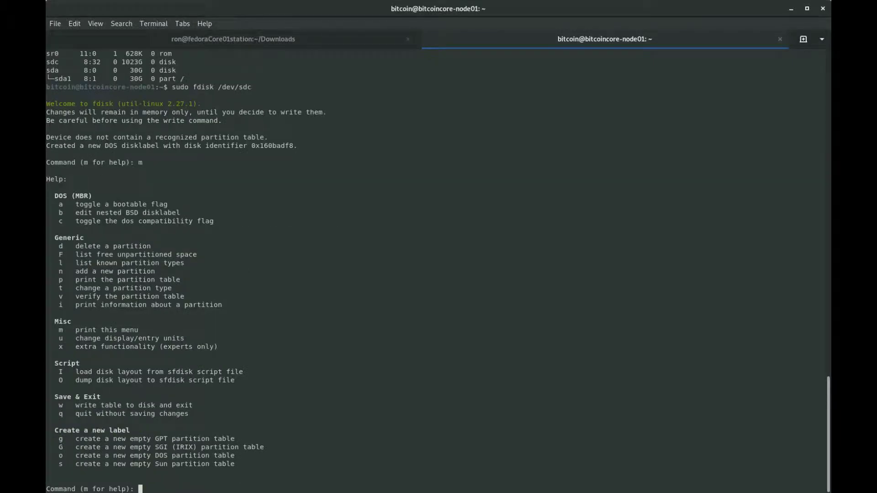
- Add a new primary partition on /dev/sdc, accepting the default partition number, first sector and last sector
text(n)
key(Return)
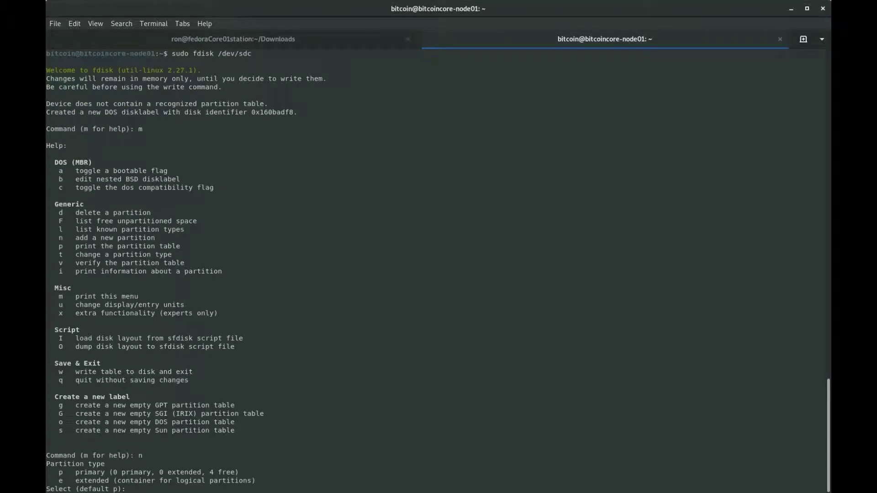
text(p)
key(Return)
key(Return)
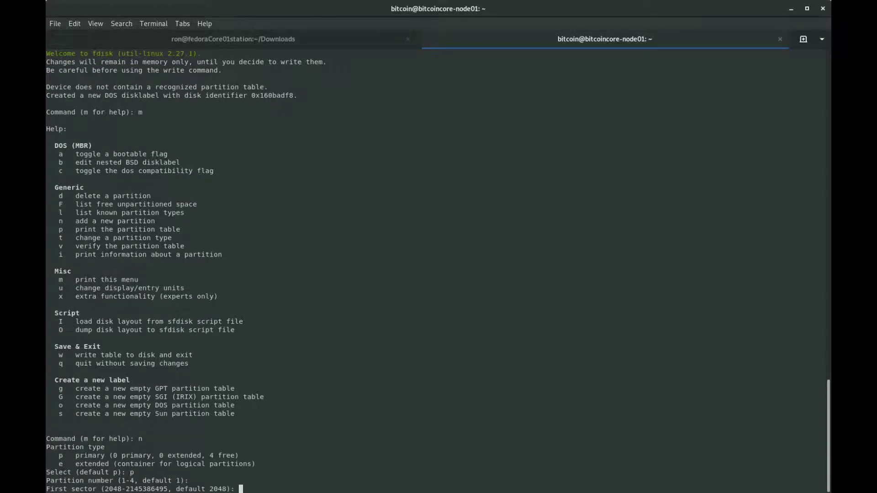
key(Return)
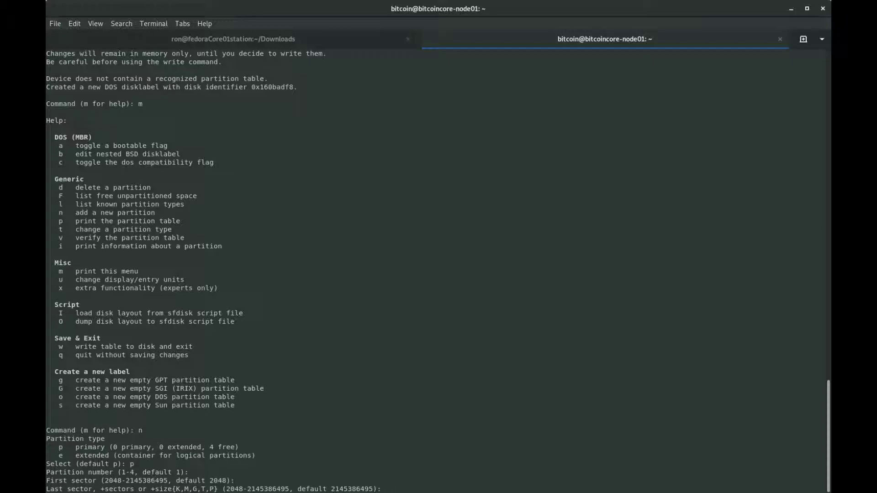
key(Return)
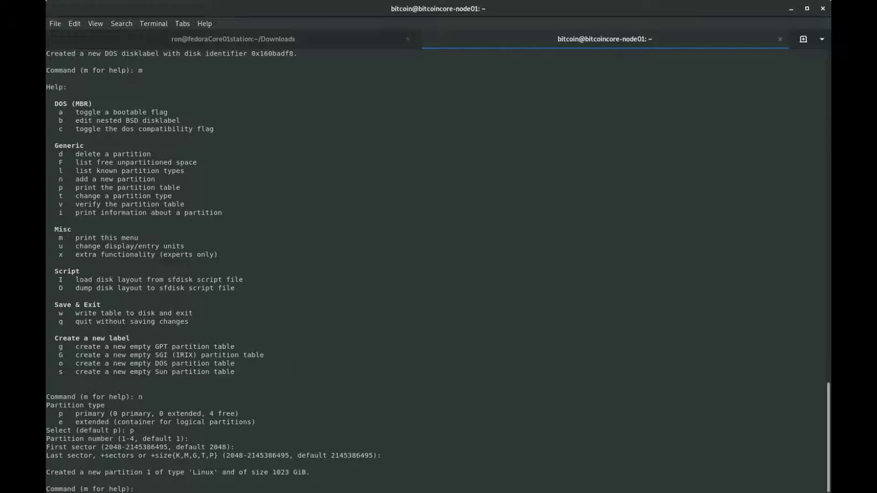
- Write the new partition table to /dev/sdc, exit fdisk, and list the block devices with lsblk
text(w)
key(Return)
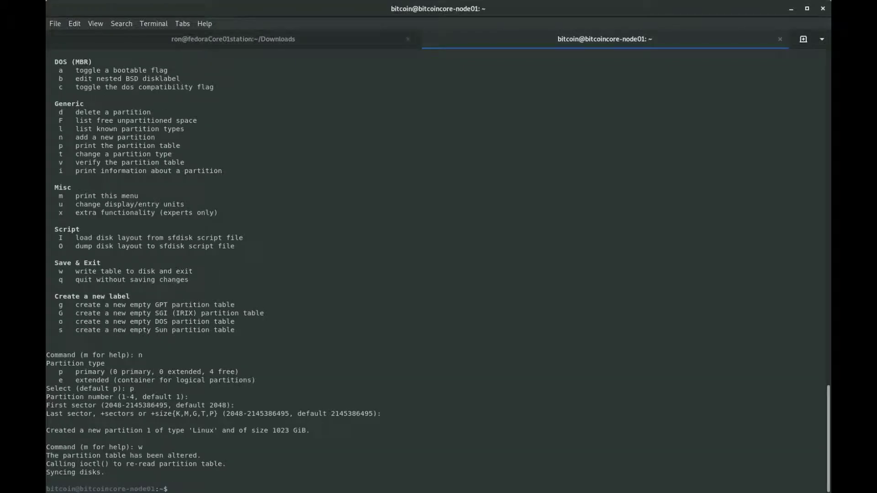
text(lsblk)
key(Return)
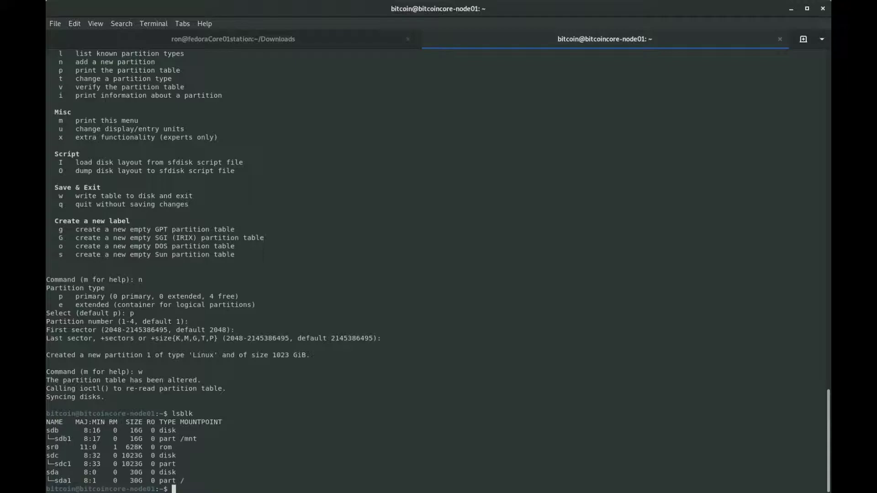
- Format /dev/sdc1 as ext4 with sudo mkfs.ext4, and check block devices and mounted filesystems using lsblk and df -h
text(sudo mkfs.ext4)
text(/dev/sdc1)
key(Return)
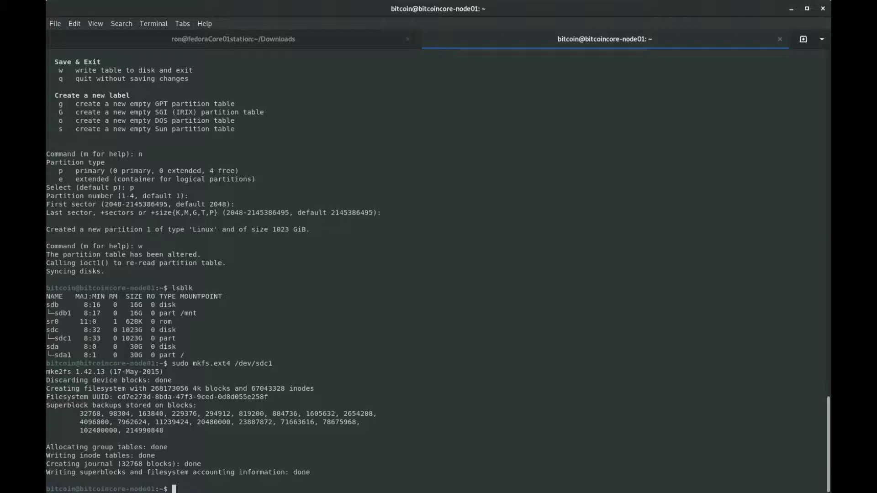
text(lsblk)
key(Return)
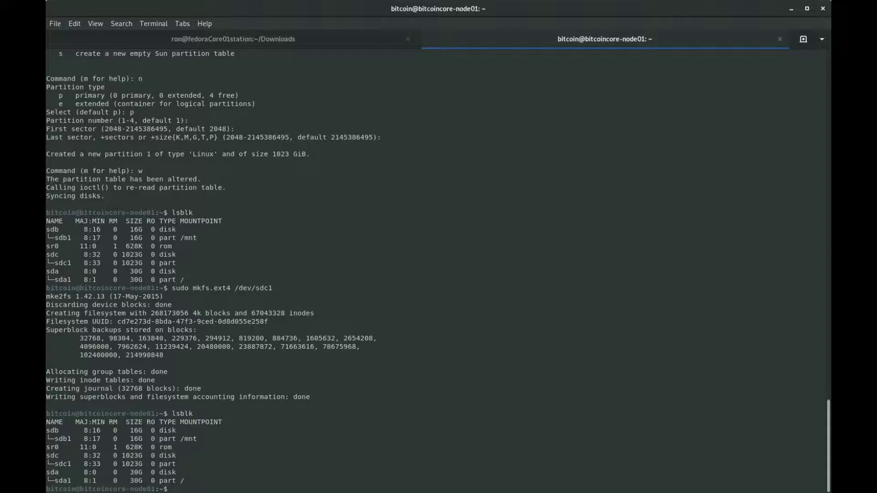
text(df -h)
key(Return)
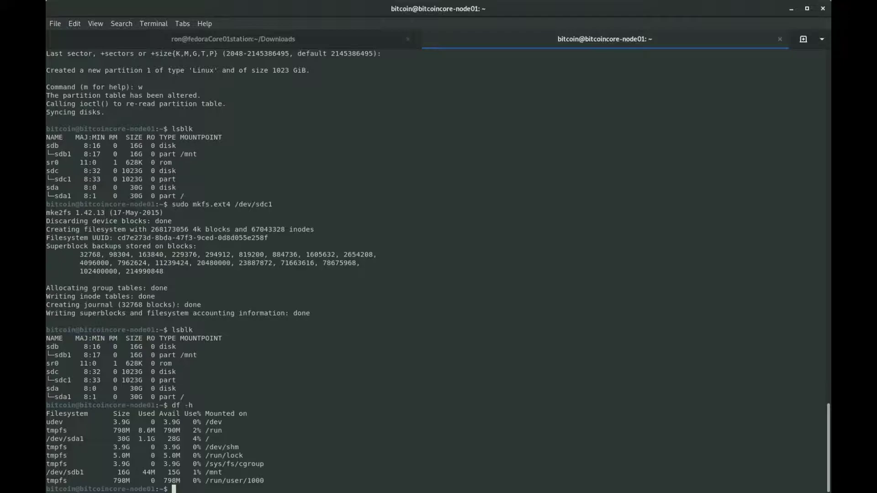
- Check the working directory with pwd, create a .bitcoin directory there, and list all files with ls -lhta
text(pwd)
key(Return)
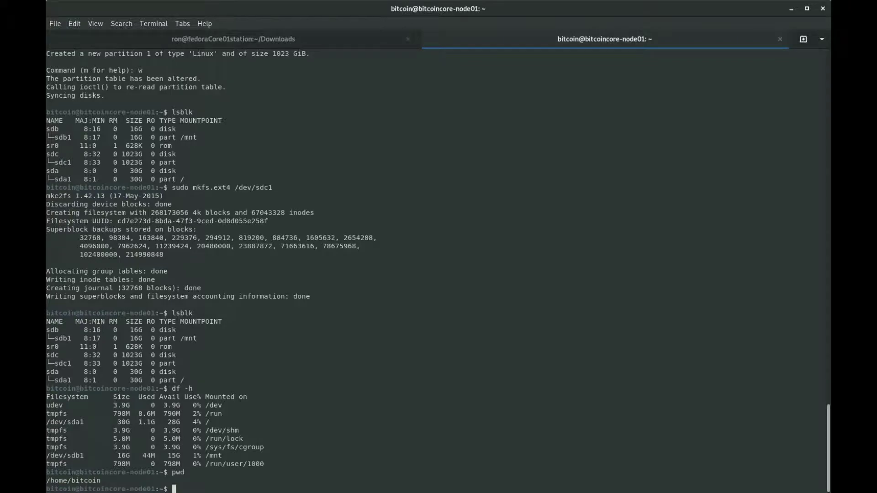
text(mkdir .bitcoin)
key(Return)
text(ls -lht)
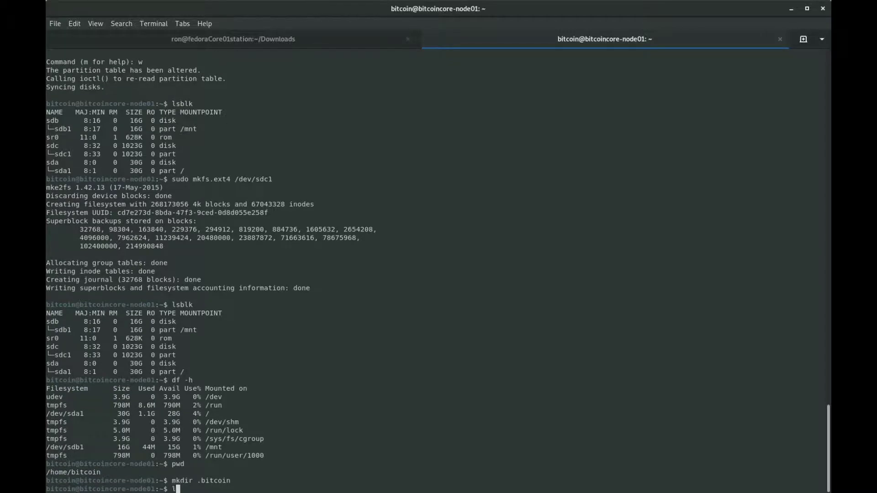
text(a)
key(Return)
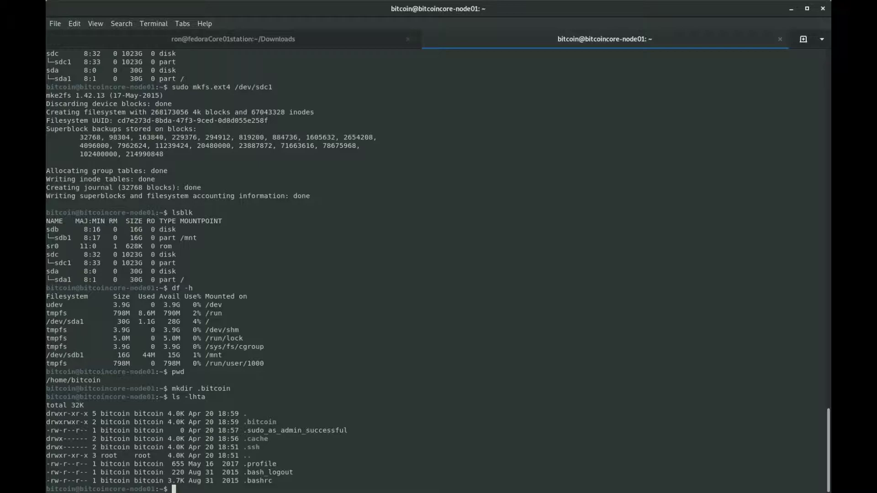
- Mount /dev/sdc1 on the .bitcoin directory with sudo and list all home directory files using ls -ltah
text(sudo mount /dev/sdc1 .bitcoin)
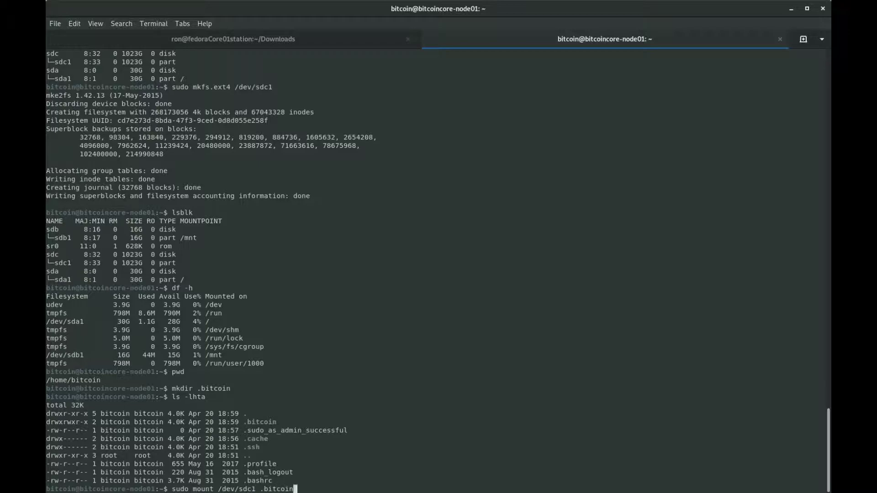
key(Return)
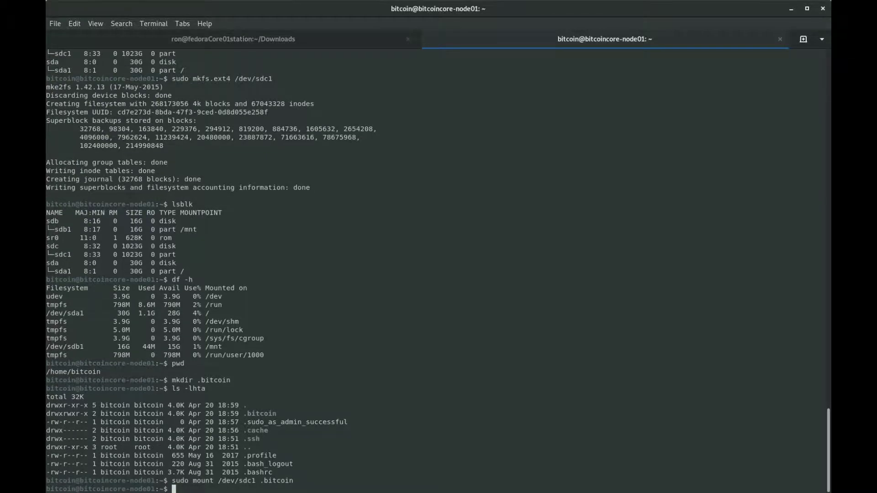
text(ls -ltah)
key(Return)
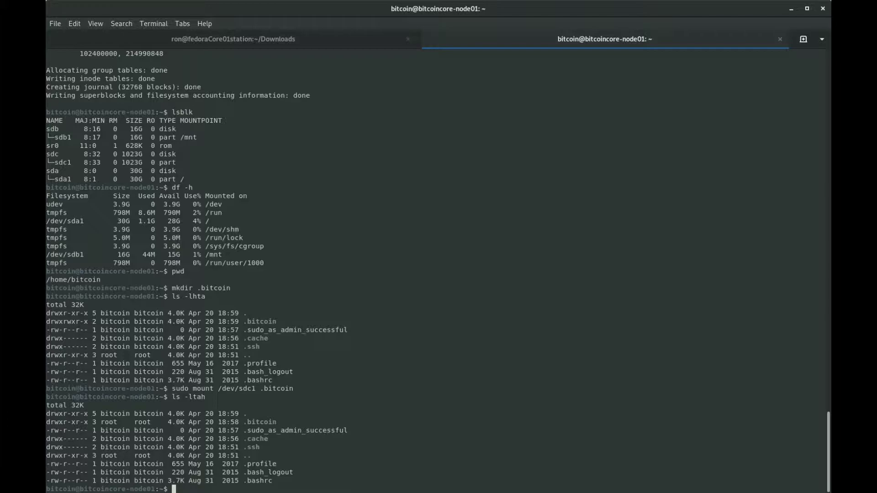
- Try to change ownership recursively with sudo chown -R .bitcoin bitcoin
text(sudo chown -R)
text(.bitcoin bitcoin)
key(Return)
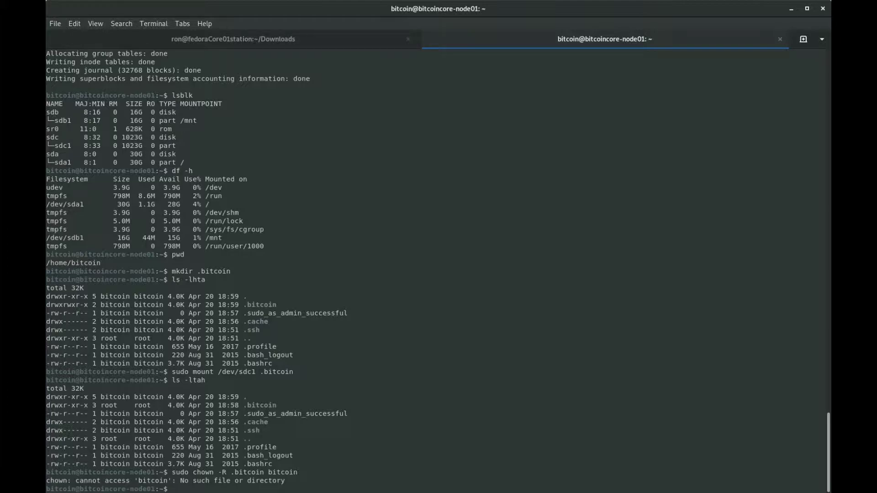
- Make bitcoin the owner of .bitcoin recursively with sudo chown -R, and check ownership and mounts using ls -ltha and df -h
text(sudo chown -R bitcoin .bitcoin)
key(Return)
text(ls -ltha)
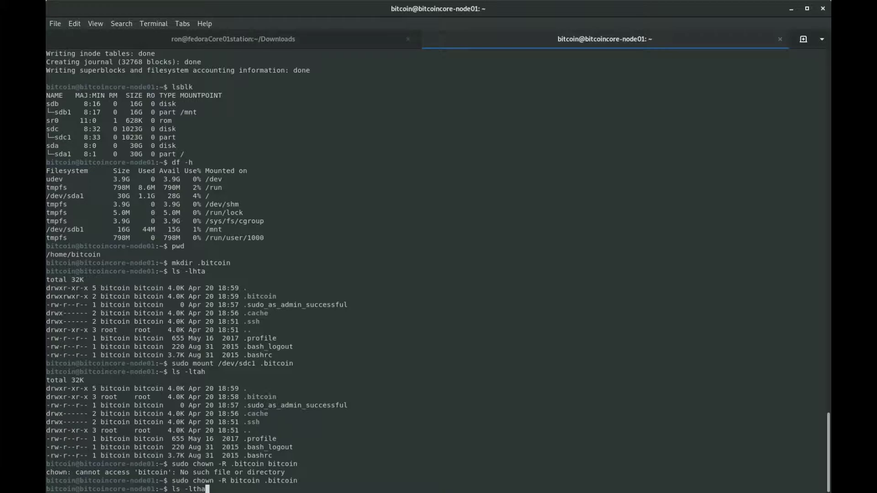
key(Return)
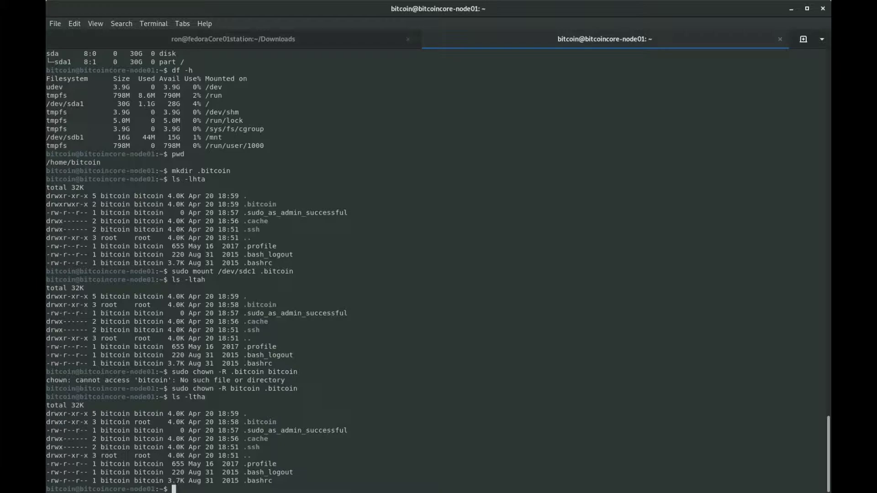
text(df -h)
key(Return)
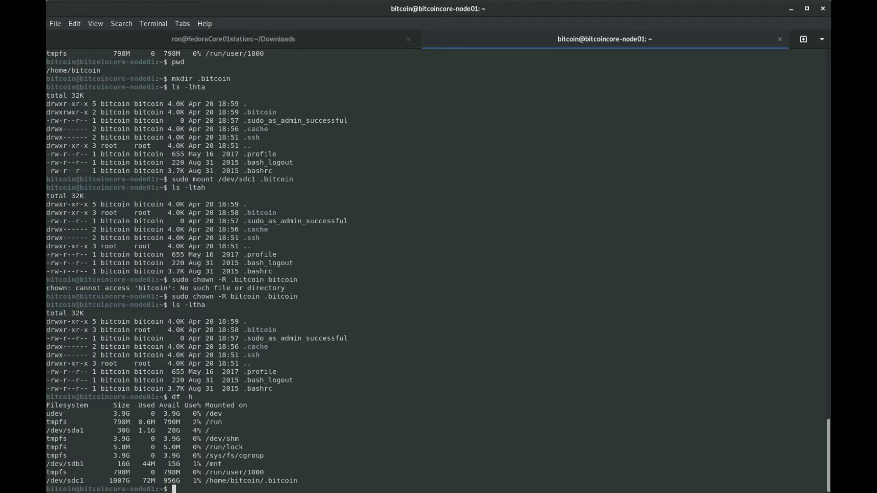
- Switch from the terminal to another open window
key(alt+Tab)
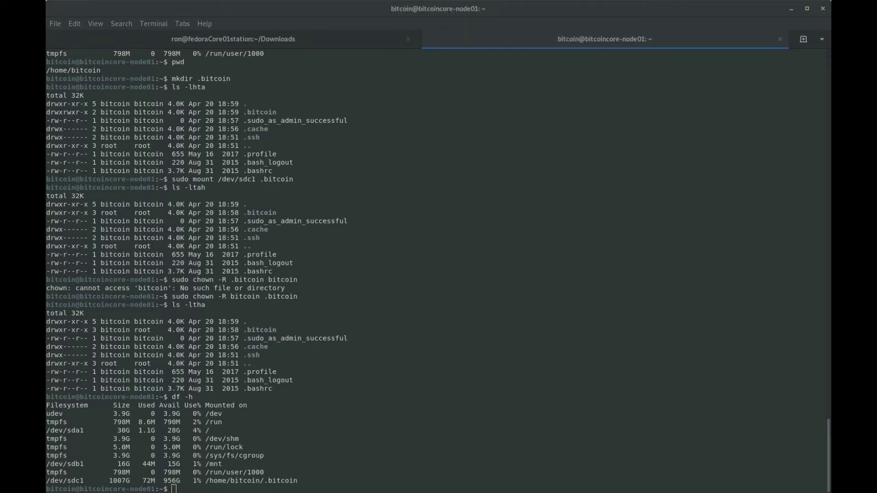